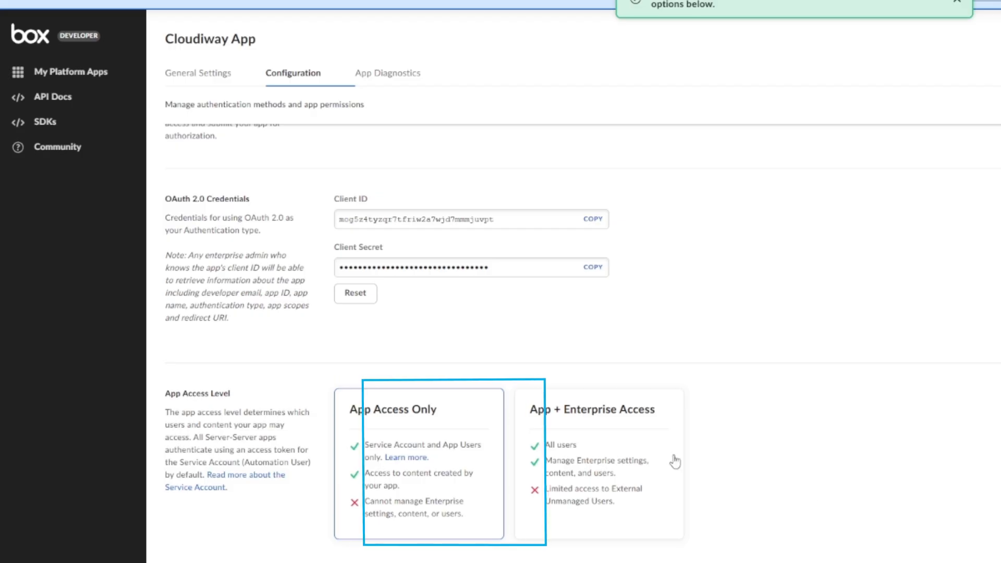
Step: Give the Box app access to all enterprise users and enable API calls using the as-user header
{"action": "left_click", "coordinate": [597, 489]}
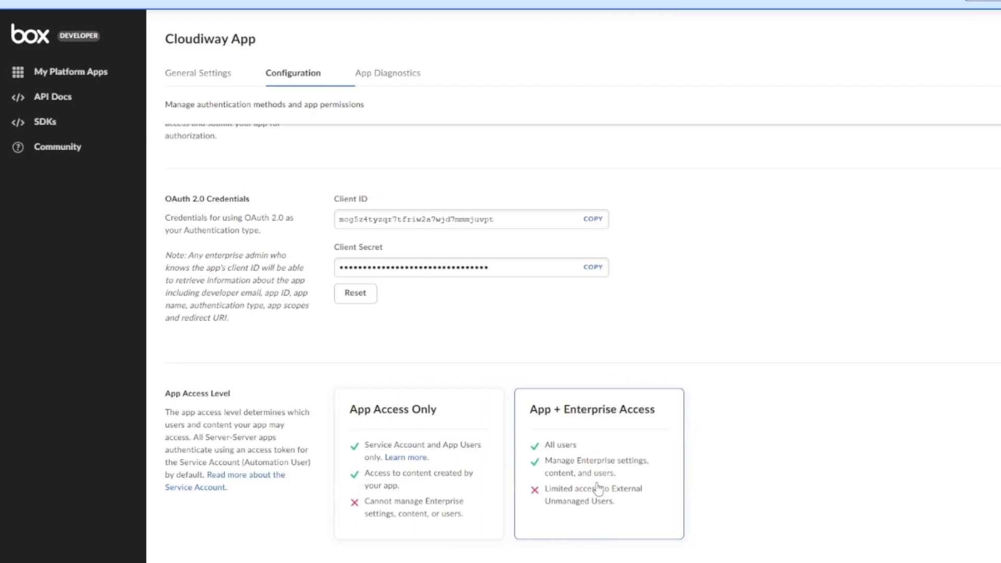
{"action": "scroll", "coordinate": [597, 489], "scroll_direction": "down", "scroll_amount": 10}
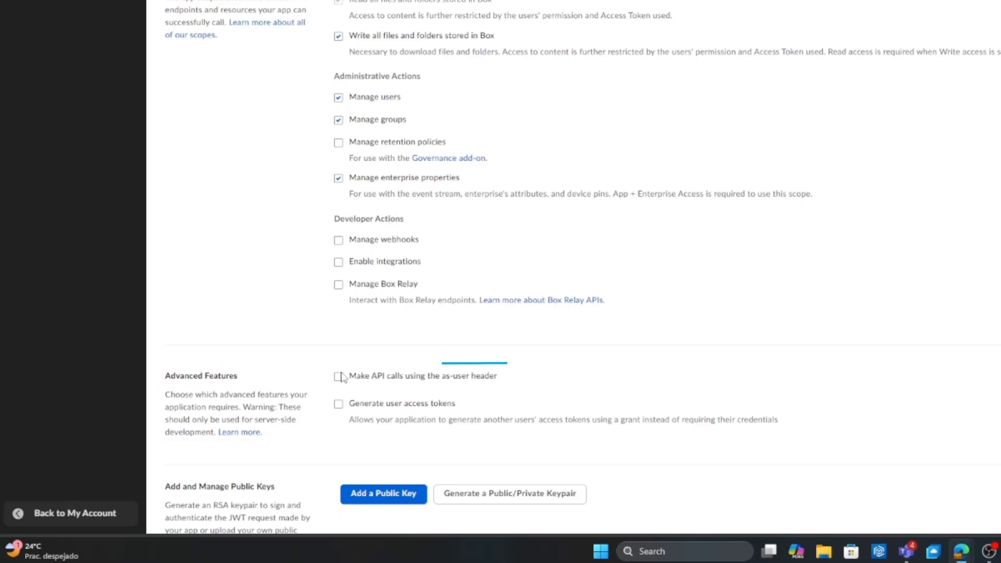
{"action": "left_click", "coordinate": [340, 376]}
Step: Request a public/private keypair, which requires setting up two-factor authentication in account settings
{"action": "scroll", "coordinate": [680, 397], "scroll_direction": "down", "scroll_amount": 3}
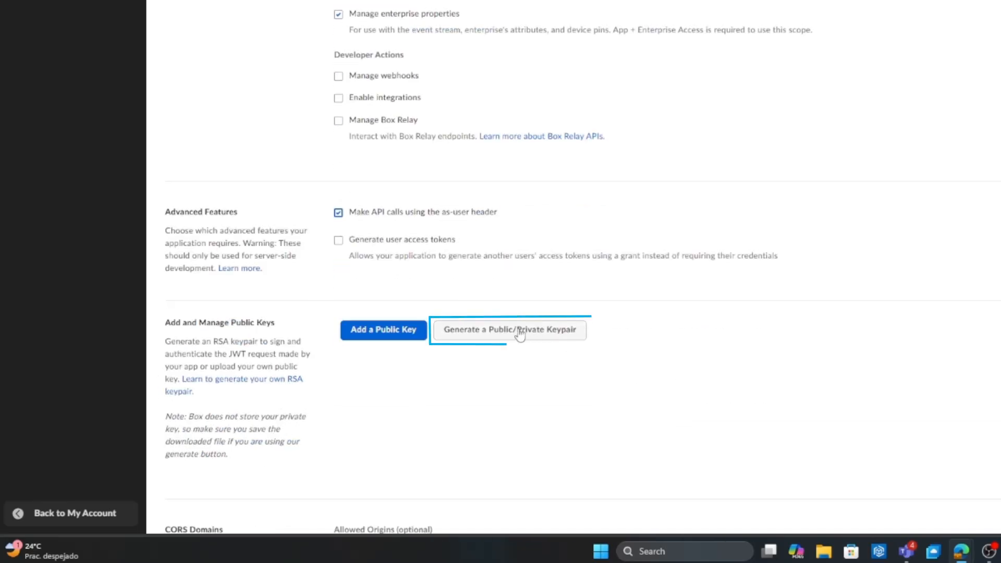
{"action": "left_click", "coordinate": [519, 334]}
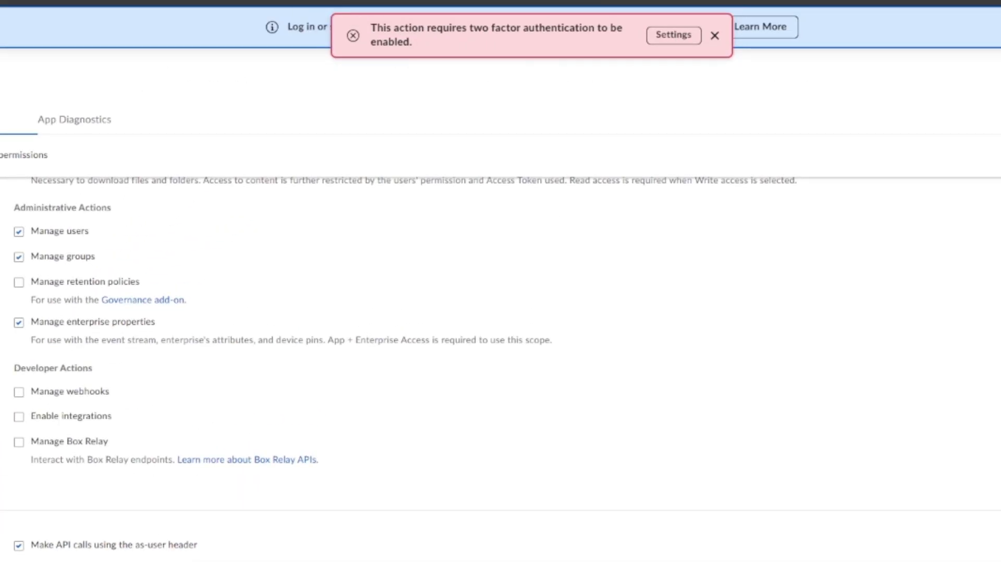
{"action": "left_click", "coordinate": [674, 34]}
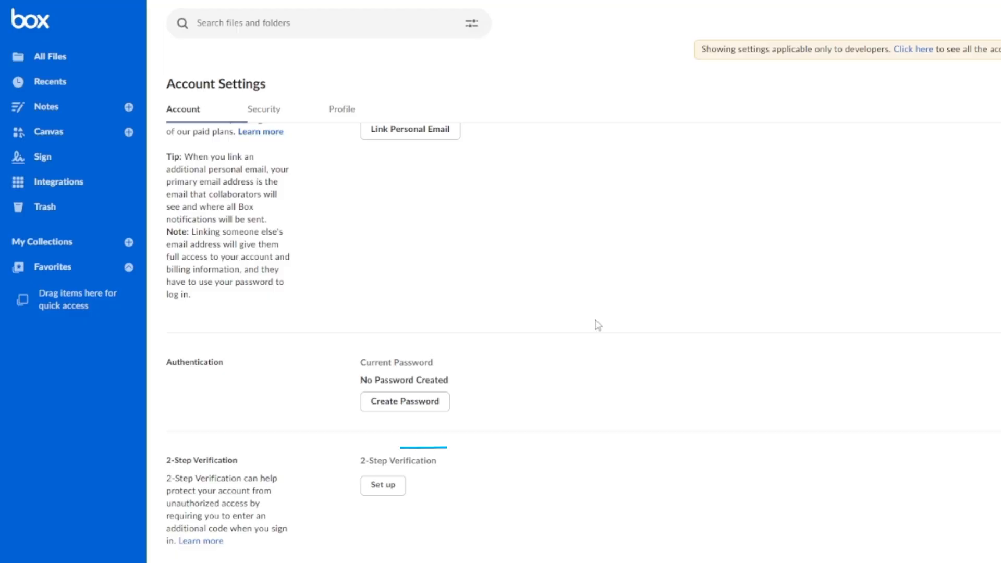
Step: Enable Box 2-step verification with an authenticator app code, confirm the recovery phone and dismiss the backup codes
{"action": "left_click", "coordinate": [394, 486]}
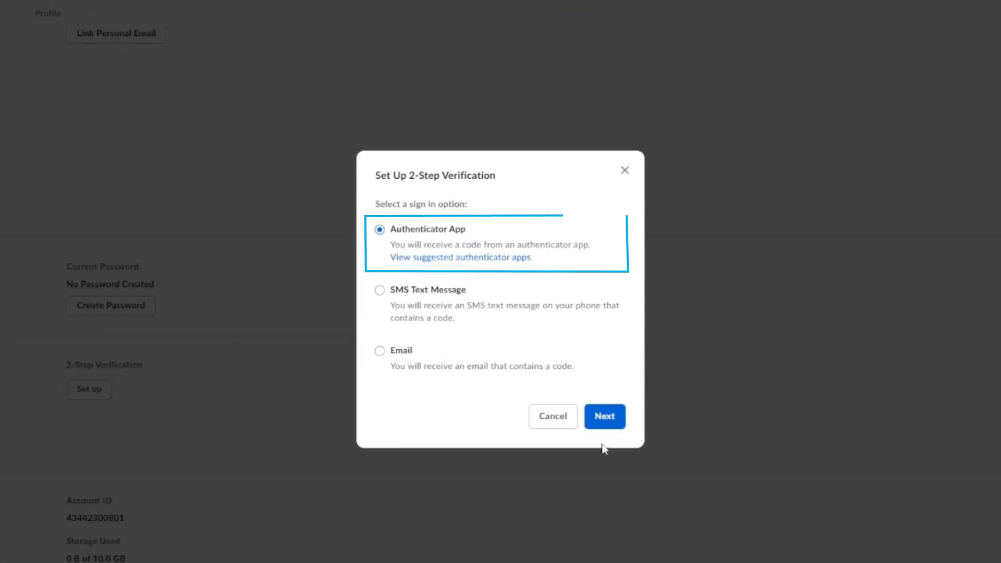
{"action": "left_click", "coordinate": [611, 417]}
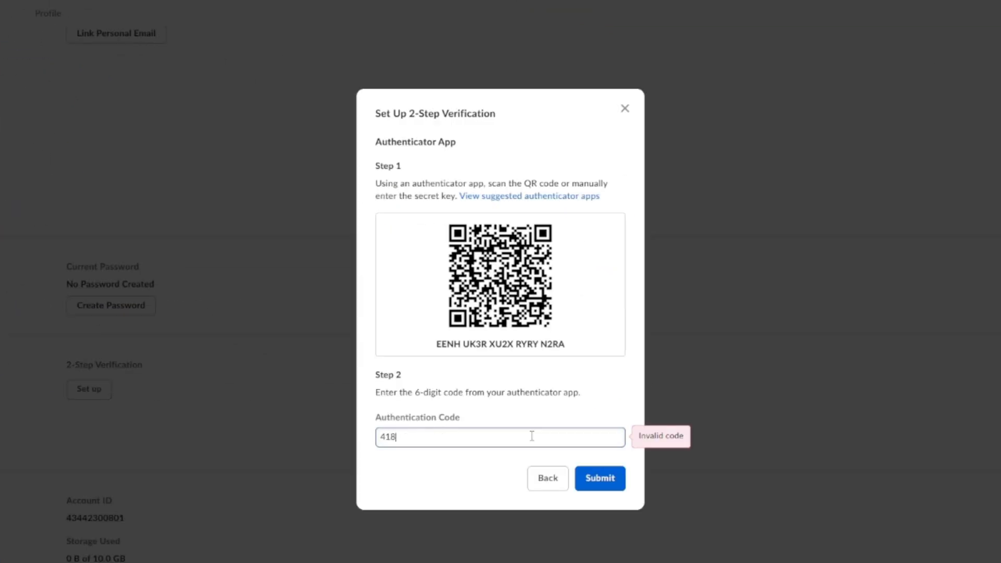
{"action": "key", "text": "Return"}
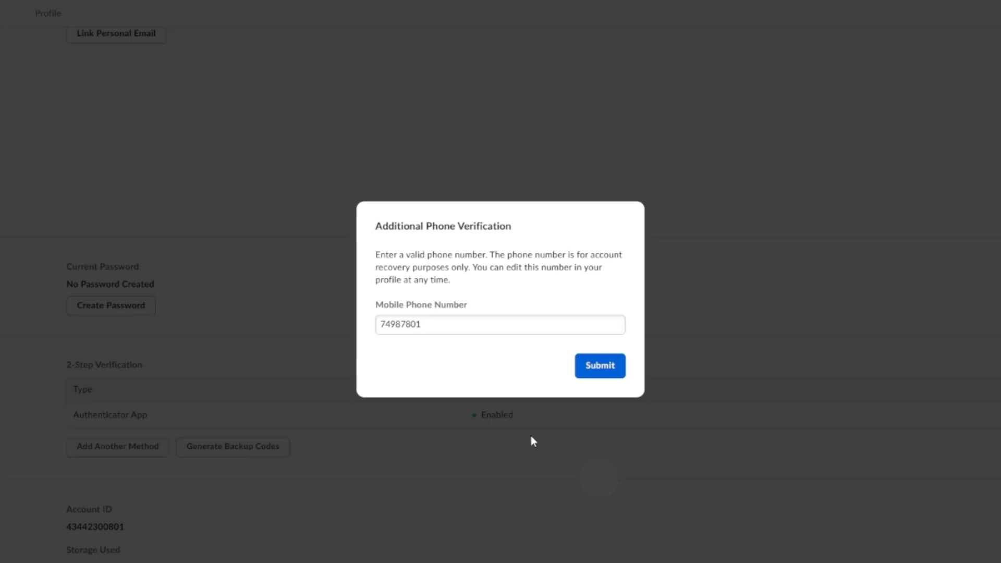
{"action": "left_click", "coordinate": [600, 366]}
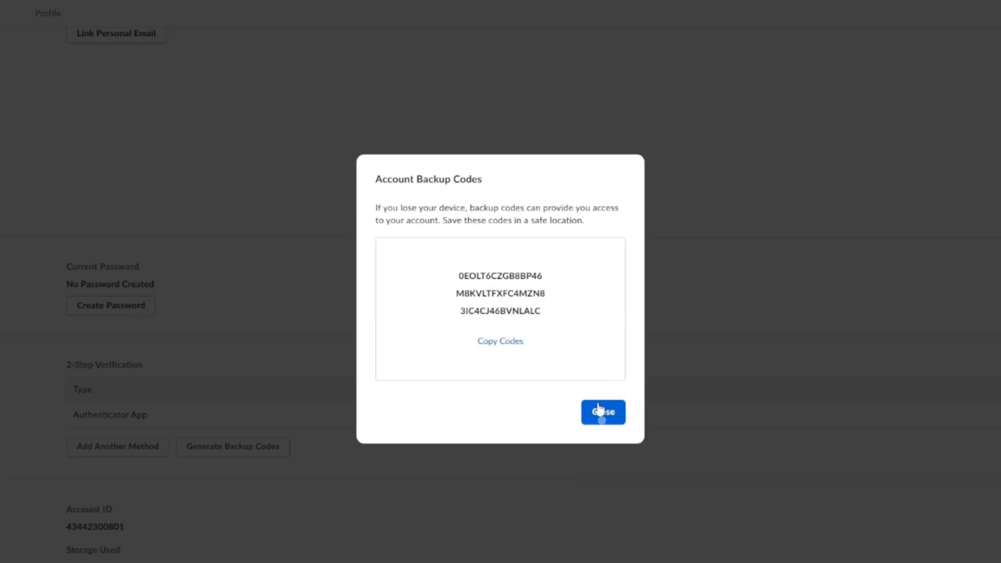
{"action": "left_click", "coordinate": [600, 422]}
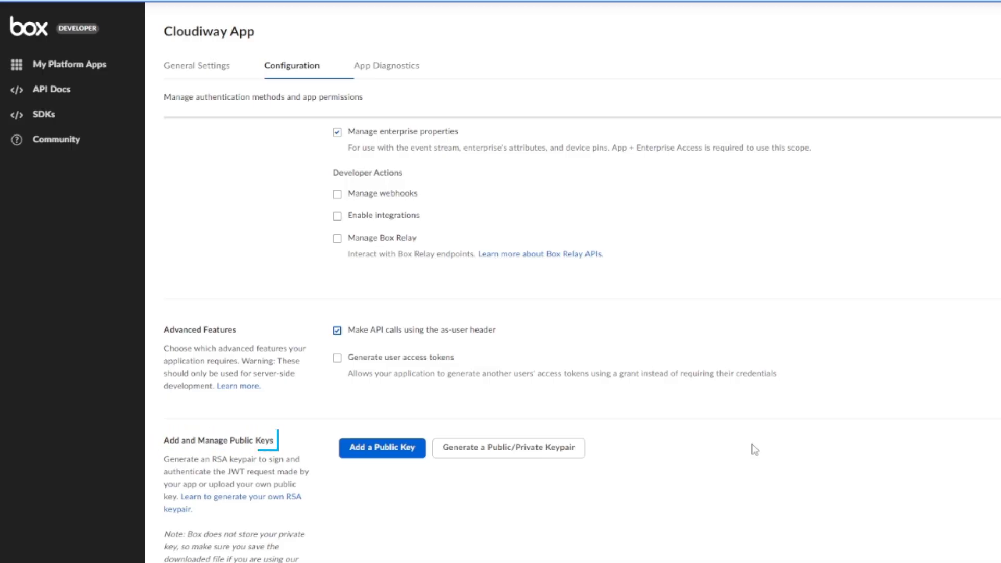
Step: Generate Public Key 1 for the Cloudiway App and acknowledge the downloaded config JSON file
{"action": "left_click", "coordinate": [572, 454]}
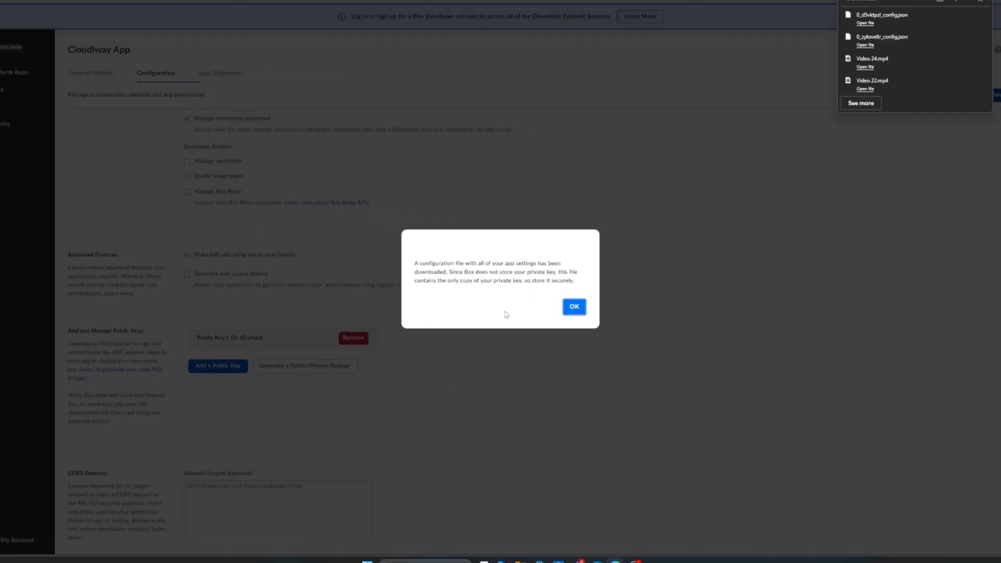
{"action": "left_click", "coordinate": [573, 307]}
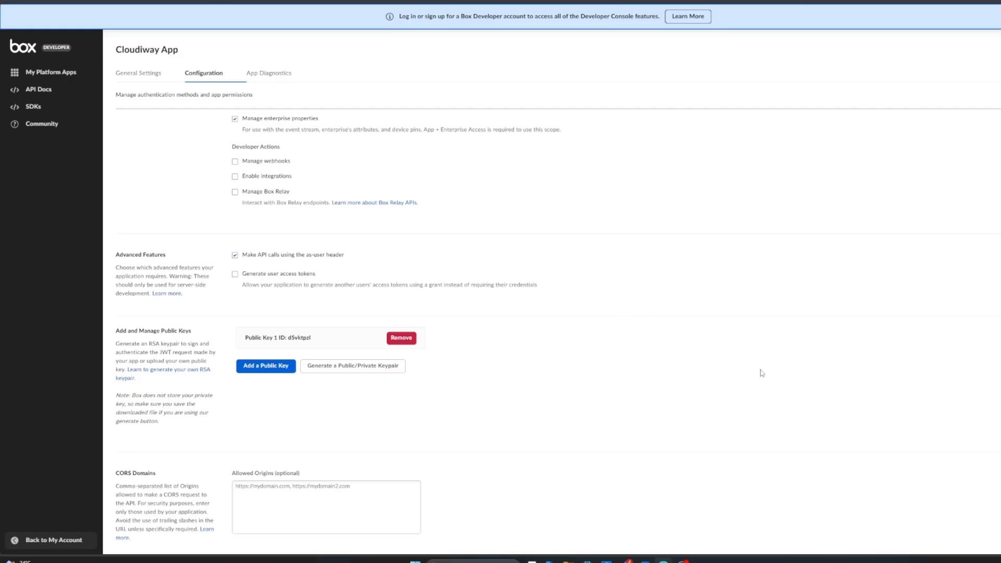
{"action": "scroll", "coordinate": [762, 373], "scroll_direction": "down", "scroll_amount": 2}
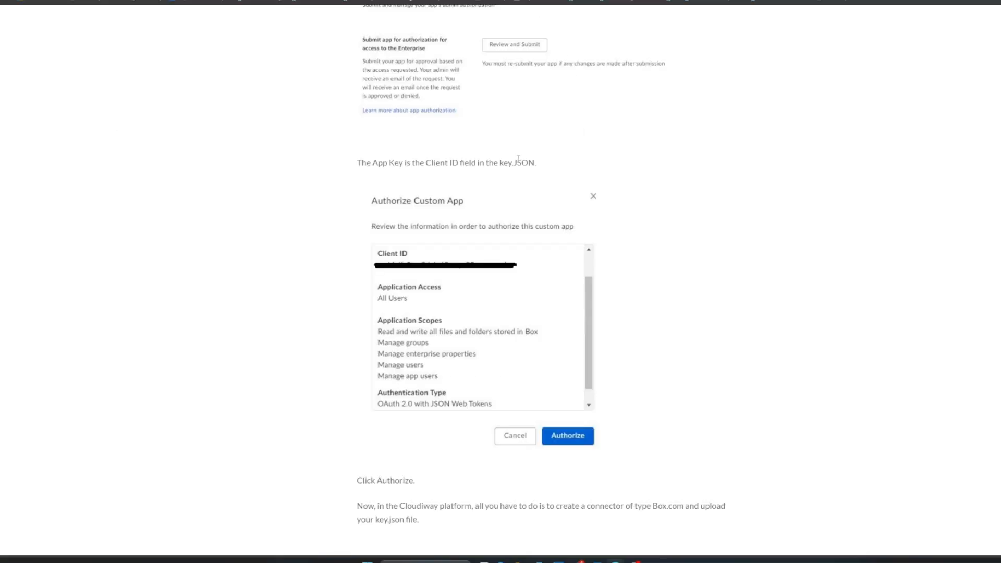
{"action": "scroll", "coordinate": [518, 158], "scroll_direction": "up", "scroll_amount": 4}
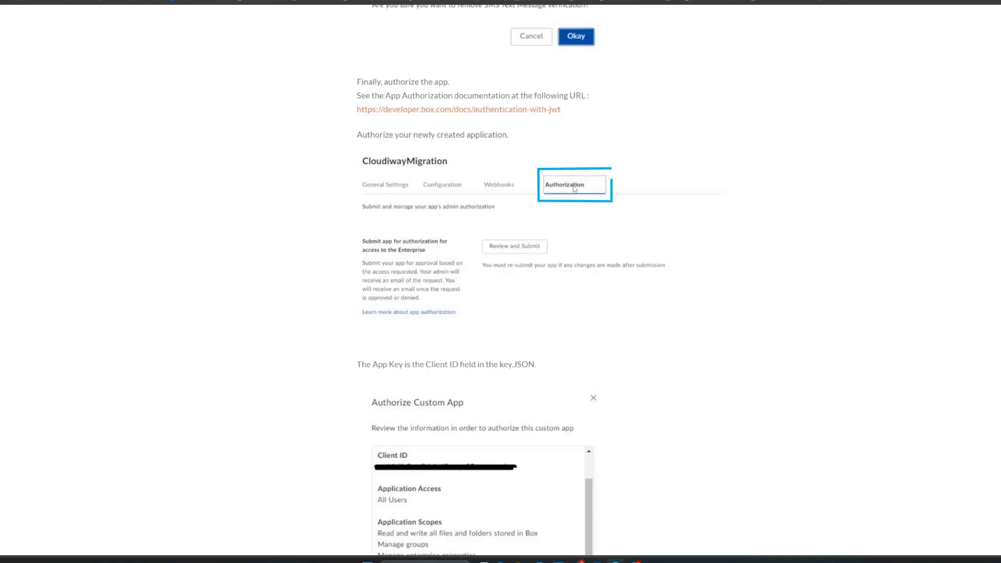
{"action": "scroll", "coordinate": [657, 321], "scroll_direction": "down", "scroll_amount": 4}
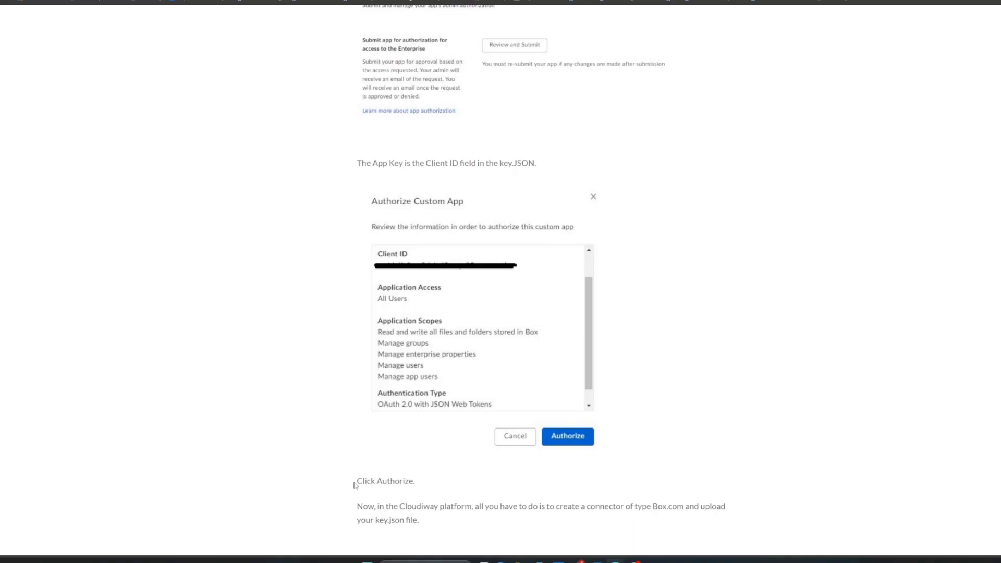
{"action": "left_click_drag", "start_coordinate": [354, 485], "coordinate": [417, 485]}
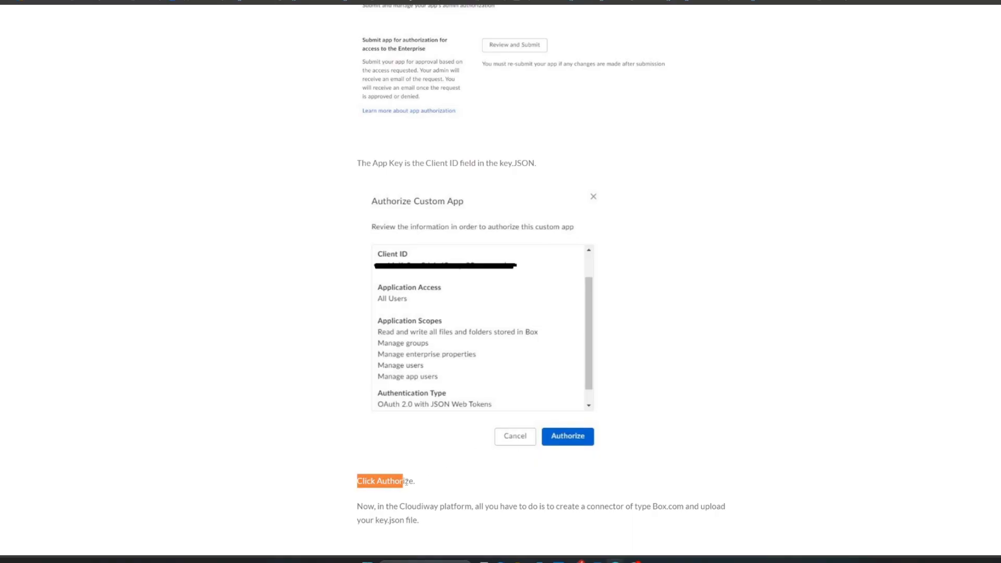
{"action": "left_click", "coordinate": [469, 483]}
{"action": "scroll", "coordinate": [470, 483], "scroll_direction": "down", "scroll_amount": 1}
{"action": "scroll", "coordinate": [470, 483], "scroll_direction": "down", "scroll_amount": 1}
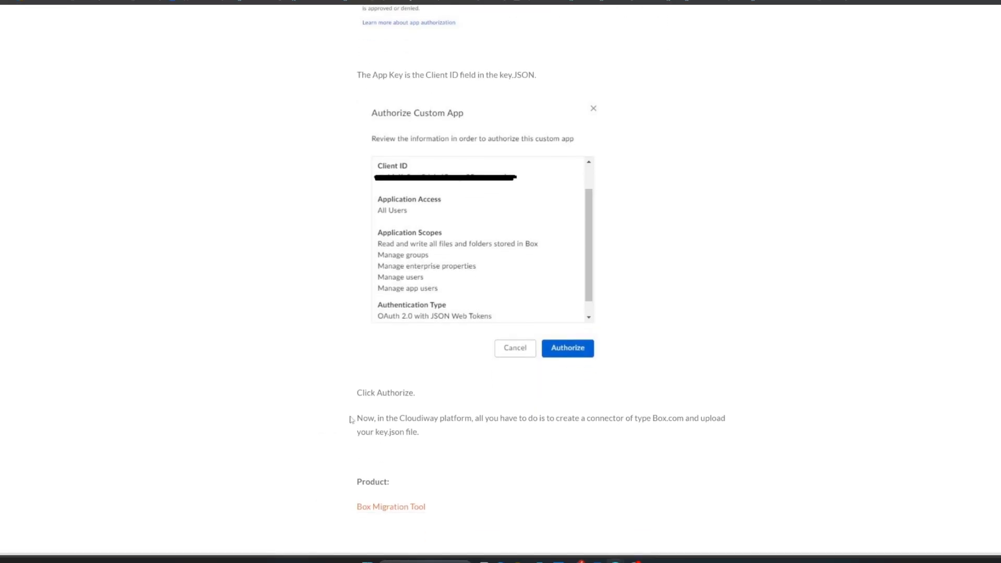
{"action": "left_click_drag", "start_coordinate": [350, 419], "coordinate": [430, 435]}
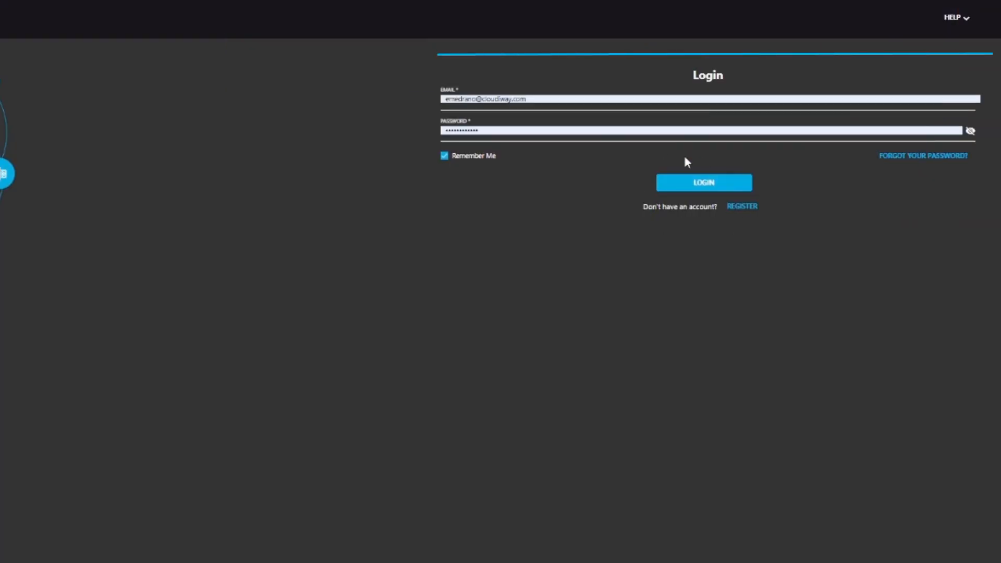
Step: Log in to Cloudiway, validate the two-factor code, and open the testing project
{"action": "left_click", "coordinate": [703, 184]}
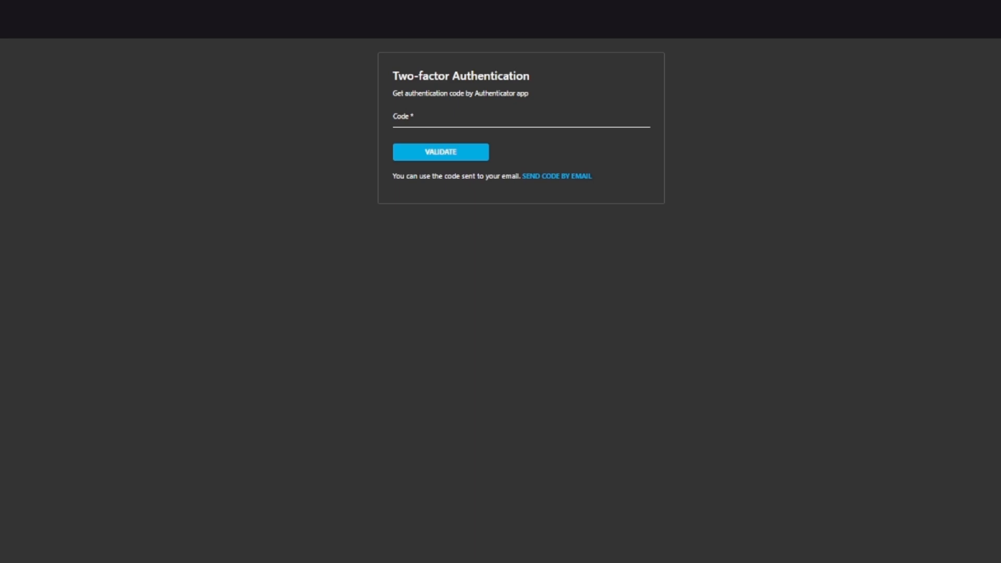
{"action": "left_click", "coordinate": [427, 118]}
{"action": "left_click", "coordinate": [443, 151]}
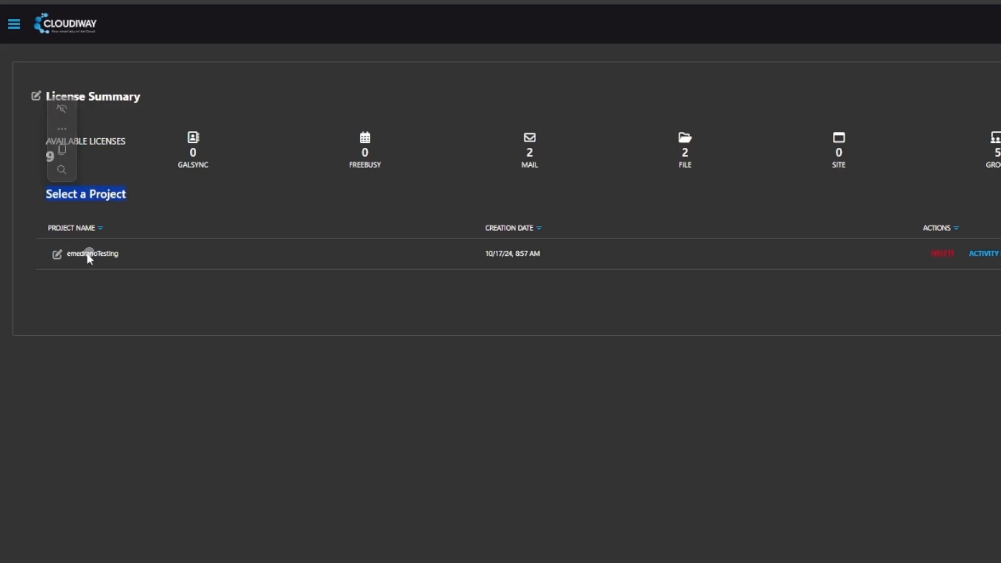
{"action": "left_click", "coordinate": [89, 255]}
Step: Start a new Box connector with file migration enabled, named 'Box connector'
{"action": "left_click", "coordinate": [51, 93]}
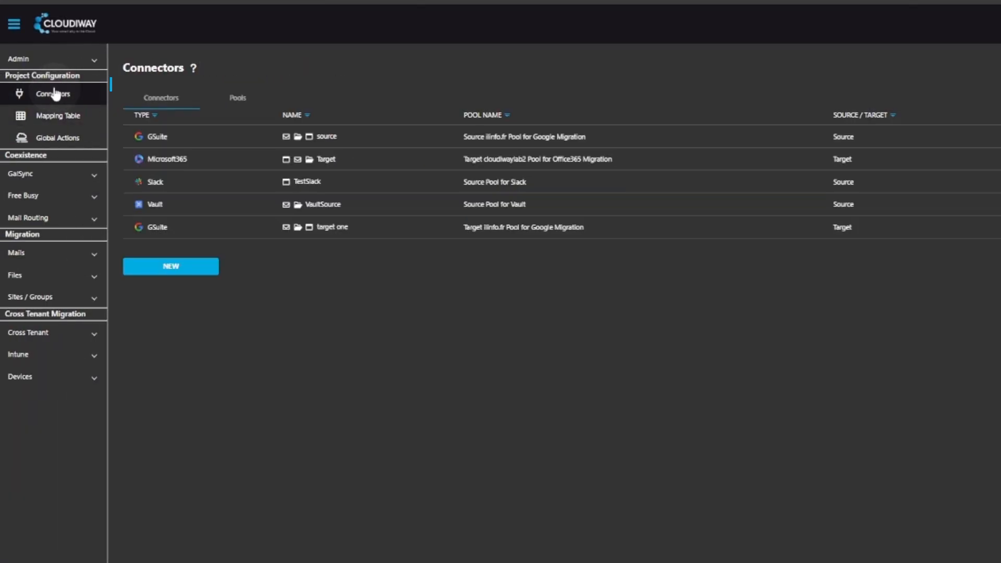
{"action": "left_click", "coordinate": [173, 266]}
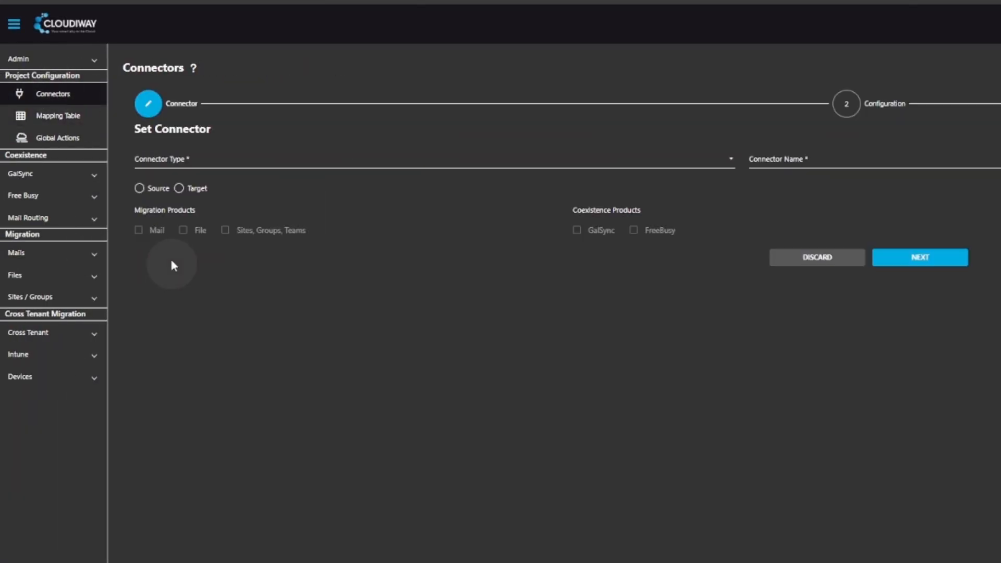
{"action": "left_click", "coordinate": [168, 163]}
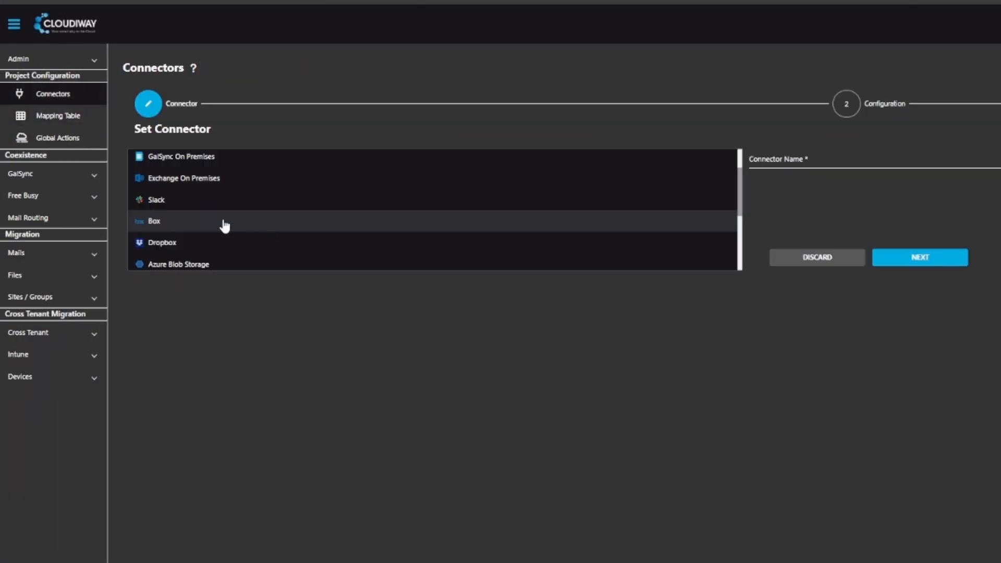
{"action": "left_click", "coordinate": [193, 217]}
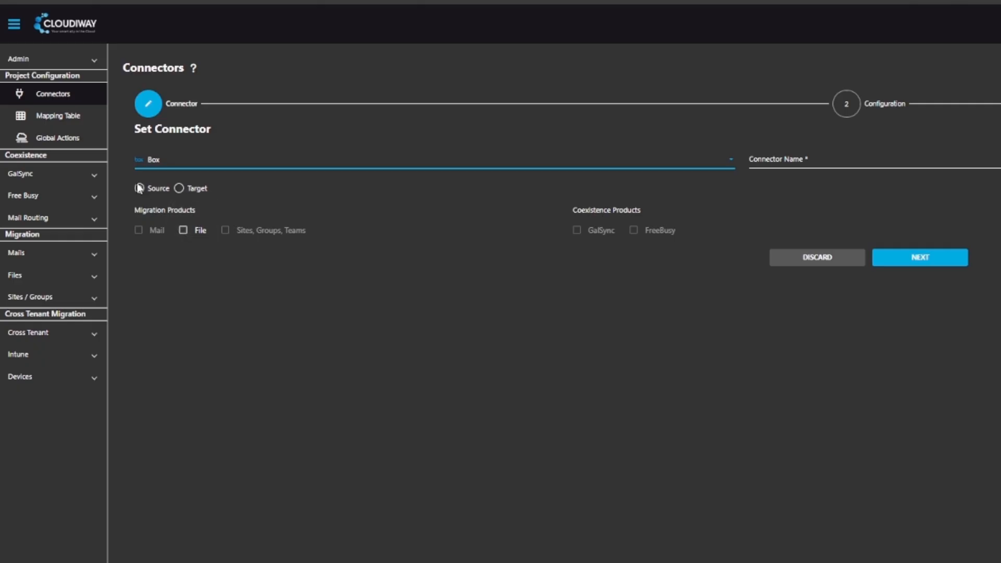
{"action": "left_click", "coordinate": [183, 230]}
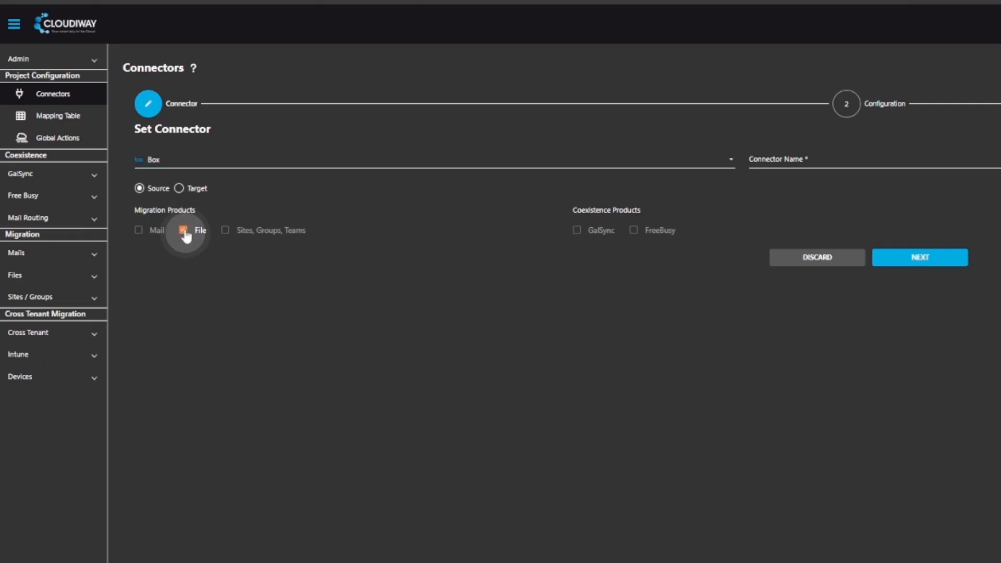
{"action": "left_click", "coordinate": [823, 161]}
{"action": "type", "text": "Box connector"}
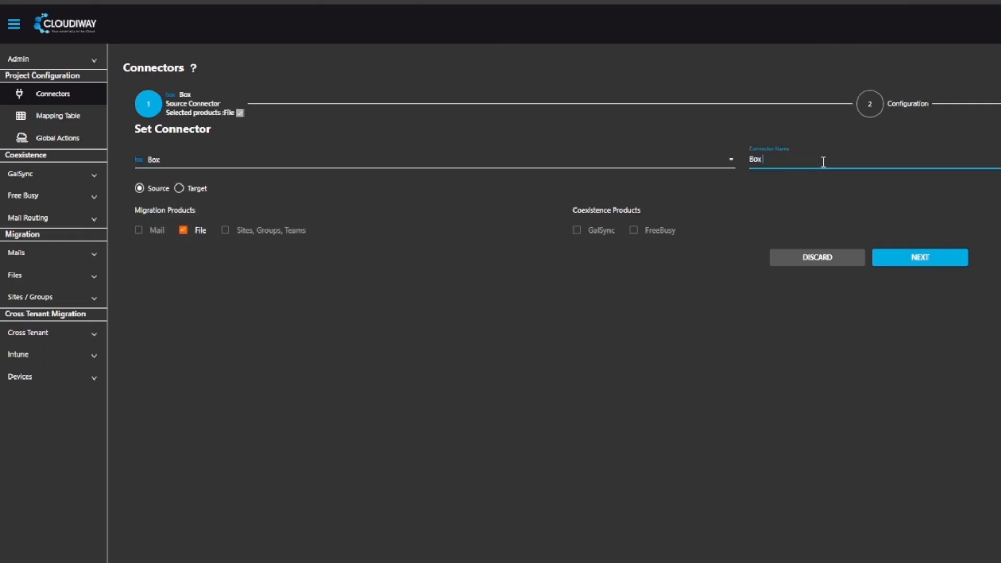
Step: Upload the Box config JSON key file and save the Box connector
{"action": "left_click", "coordinate": [915, 263]}
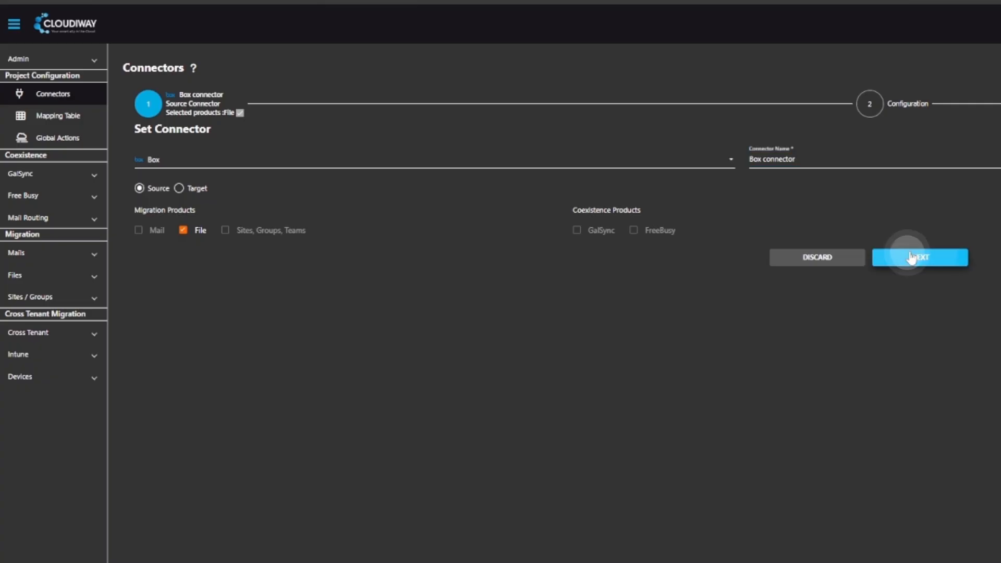
{"action": "left_click", "coordinate": [165, 188]}
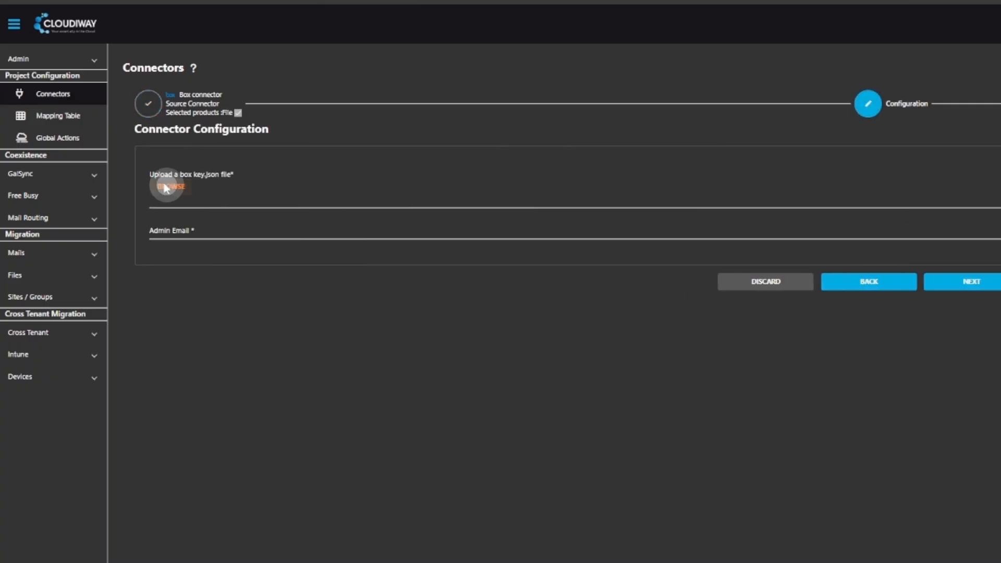
{"action": "left_click", "coordinate": [227, 93]}
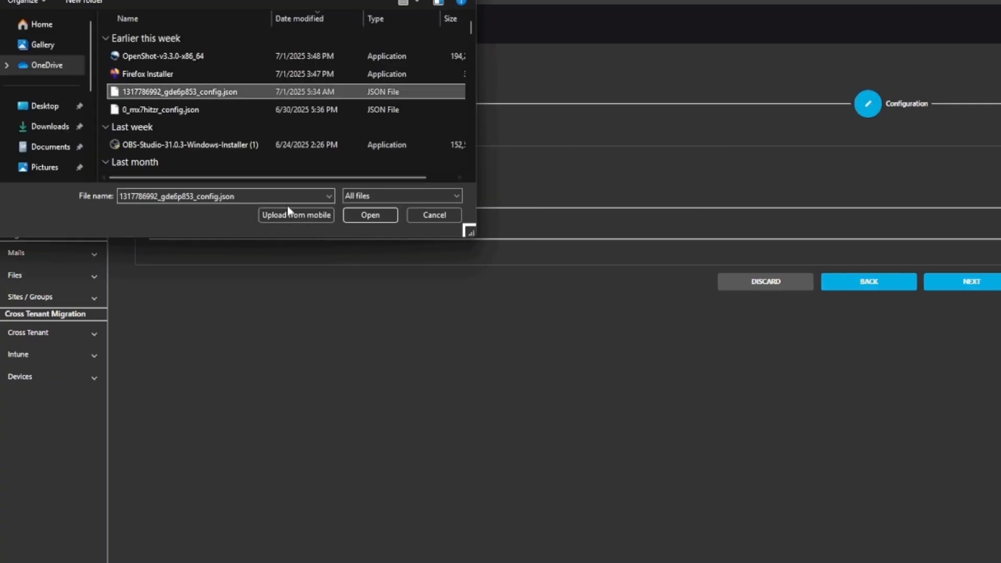
{"action": "left_click", "coordinate": [371, 216]}
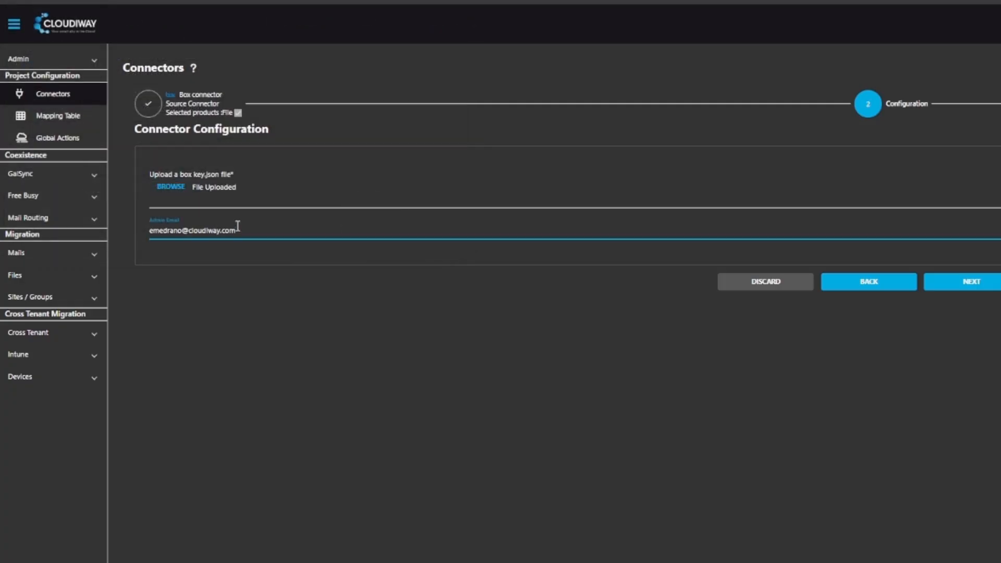
{"action": "left_click", "coordinate": [970, 281]}
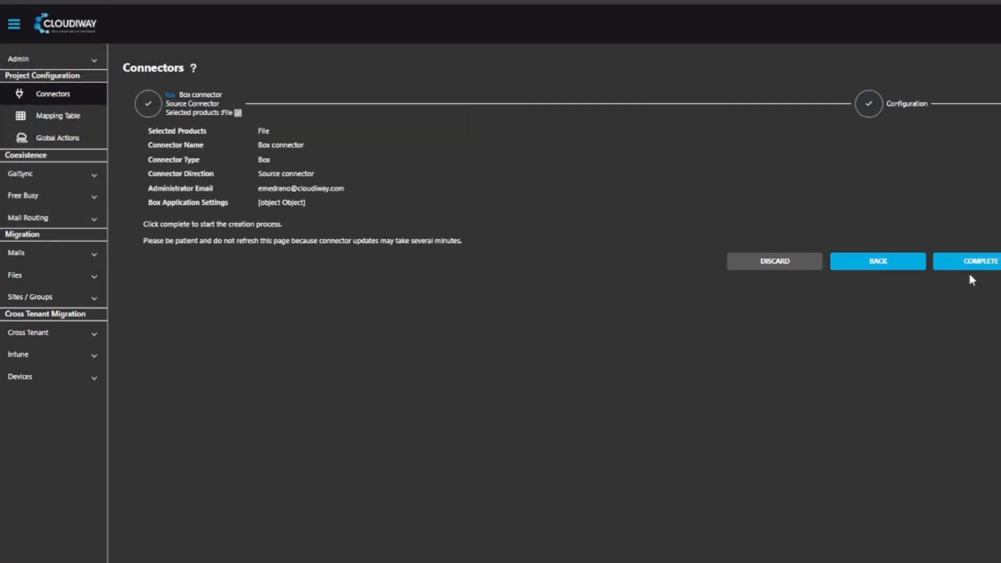
{"action": "left_click", "coordinate": [981, 263]}
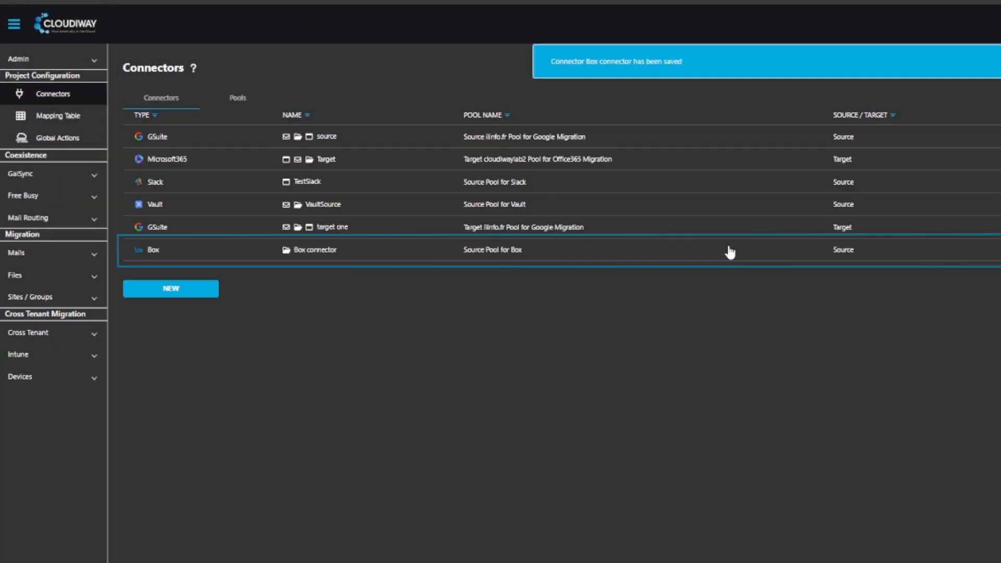
Step: Create a Microsoft365 target connector named 'Target' covering Mail, File and Sites, Groups, Teams
{"action": "left_click", "coordinate": [174, 289]}
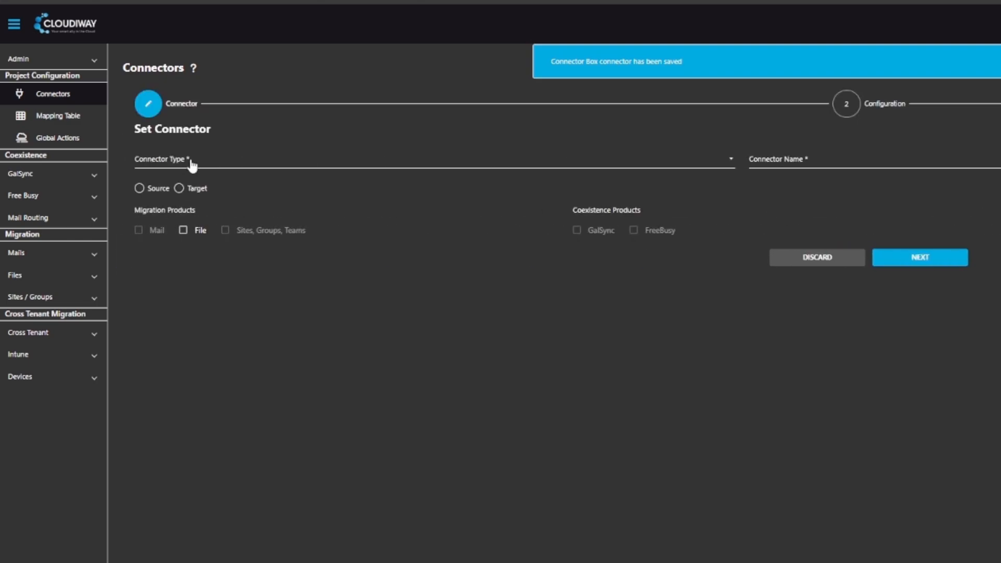
{"action": "left_click", "coordinate": [192, 165]}
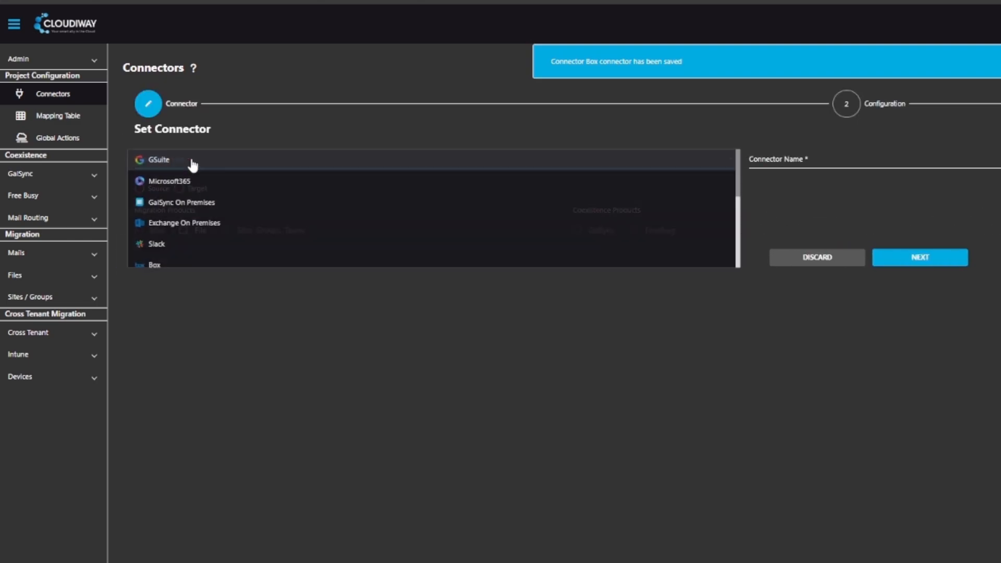
{"action": "left_click", "coordinate": [172, 181]}
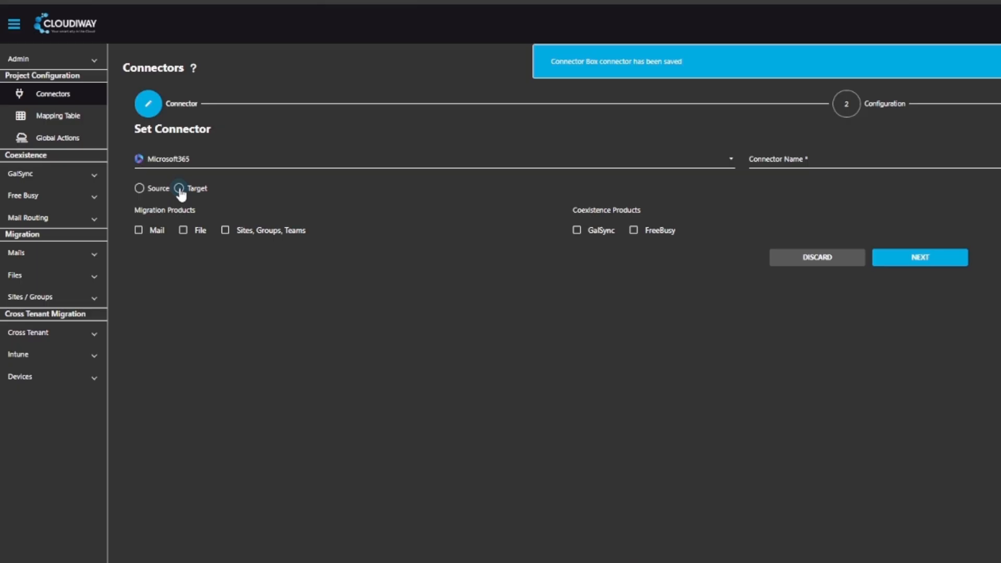
{"action": "left_click", "coordinate": [200, 231]}
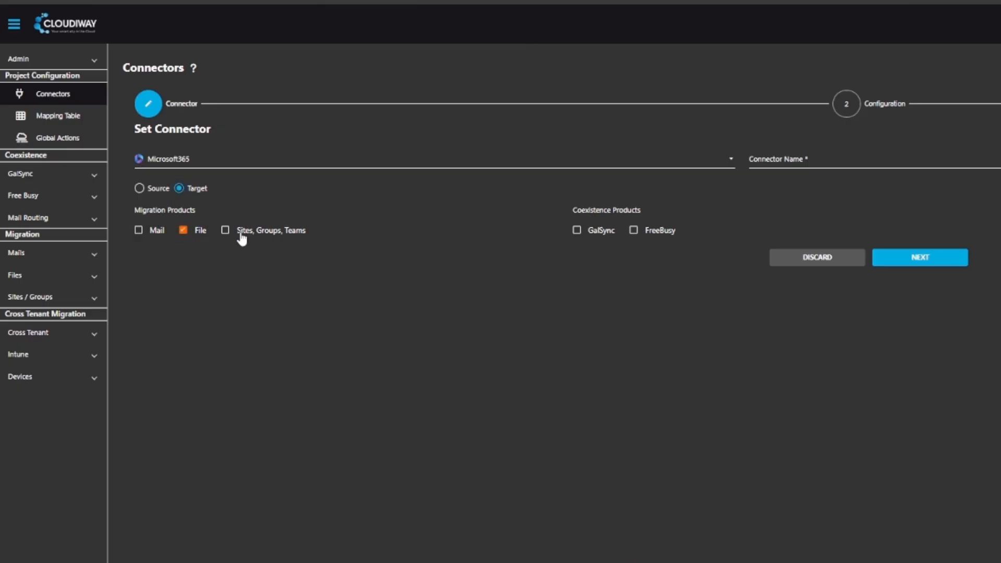
{"action": "left_click", "coordinate": [242, 232]}
{"action": "left_click", "coordinate": [138, 230]}
{"action": "left_click", "coordinate": [790, 159]}
{"action": "type", "text": "Target"}
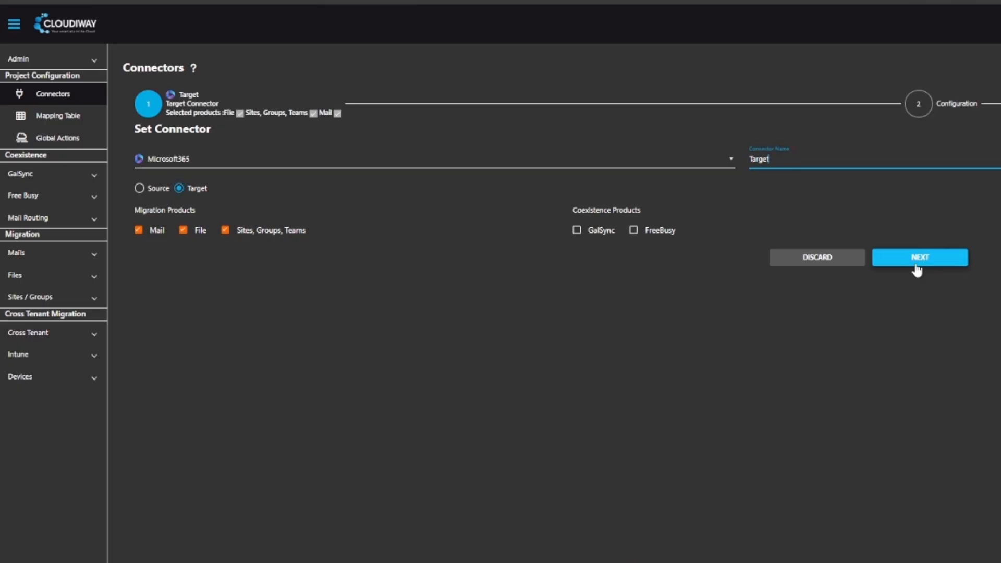
Step: Enter the tenant administrator email and password, then grant admin consent
{"action": "left_click", "coordinate": [918, 259]}
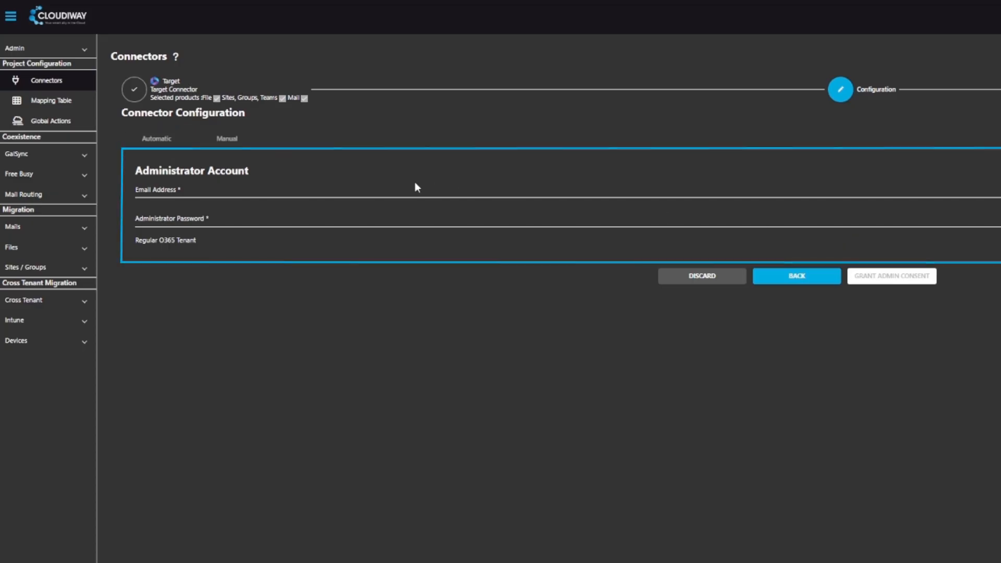
{"action": "left_click", "coordinate": [383, 187]}
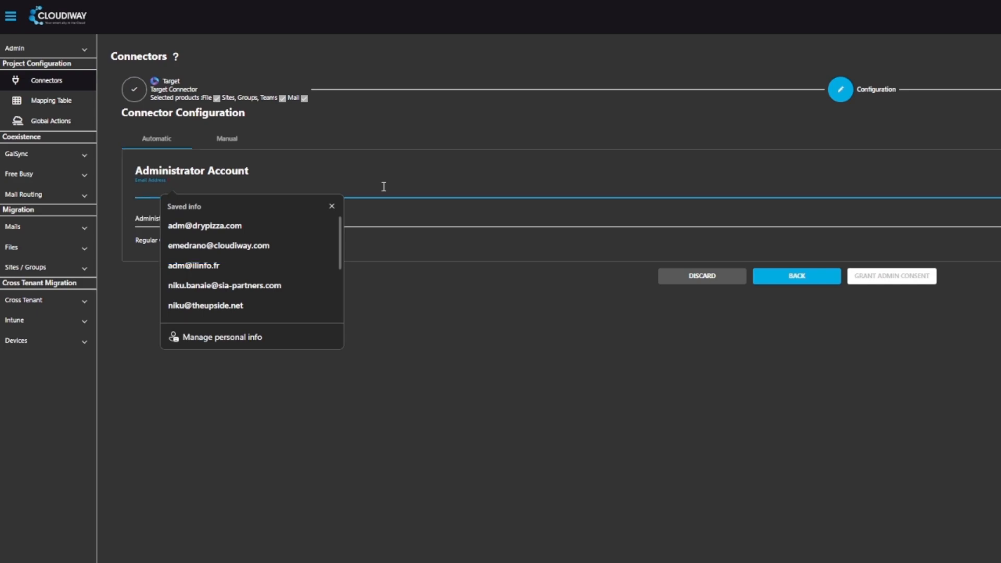
{"action": "type", "text": "ad"}
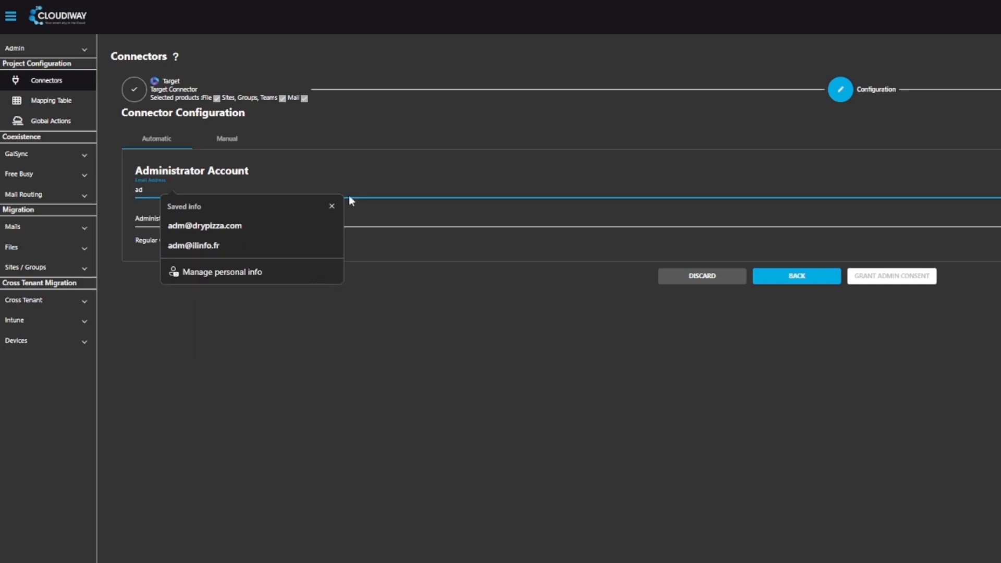
{"action": "left_click", "coordinate": [287, 222]}
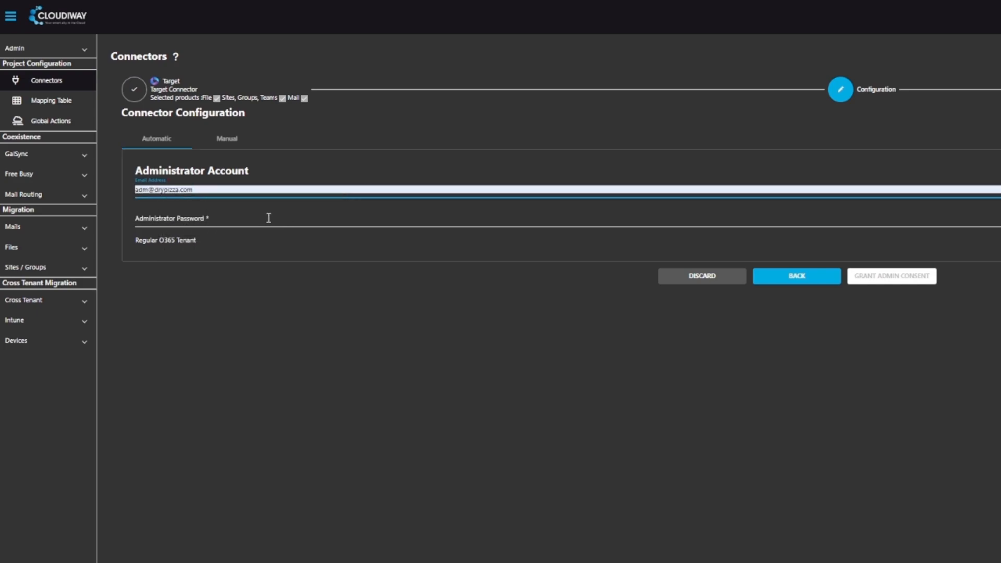
{"action": "left_click", "coordinate": [268, 218]}
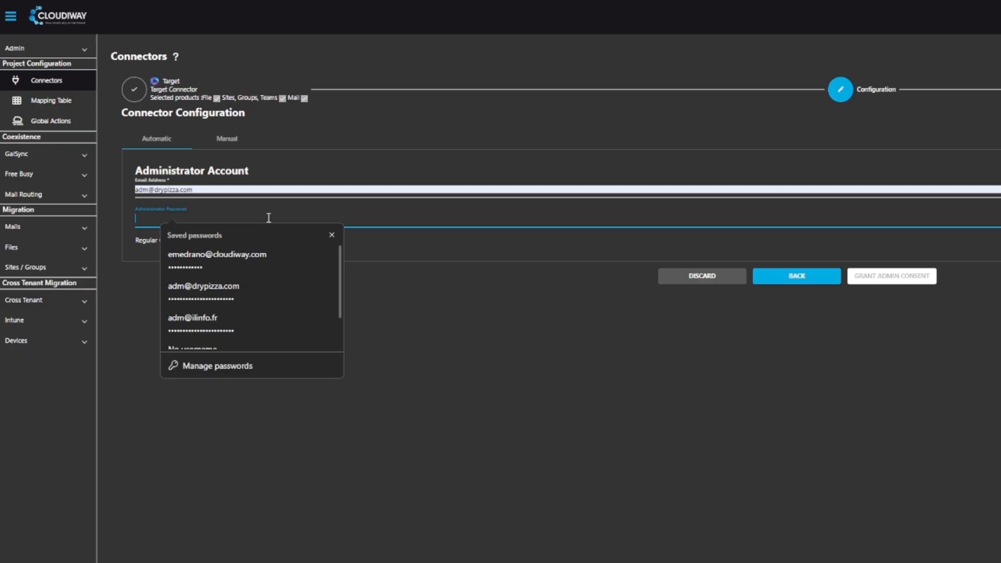
{"action": "key", "text": "ctrl+v"}
{"action": "left_click", "coordinate": [520, 335]}
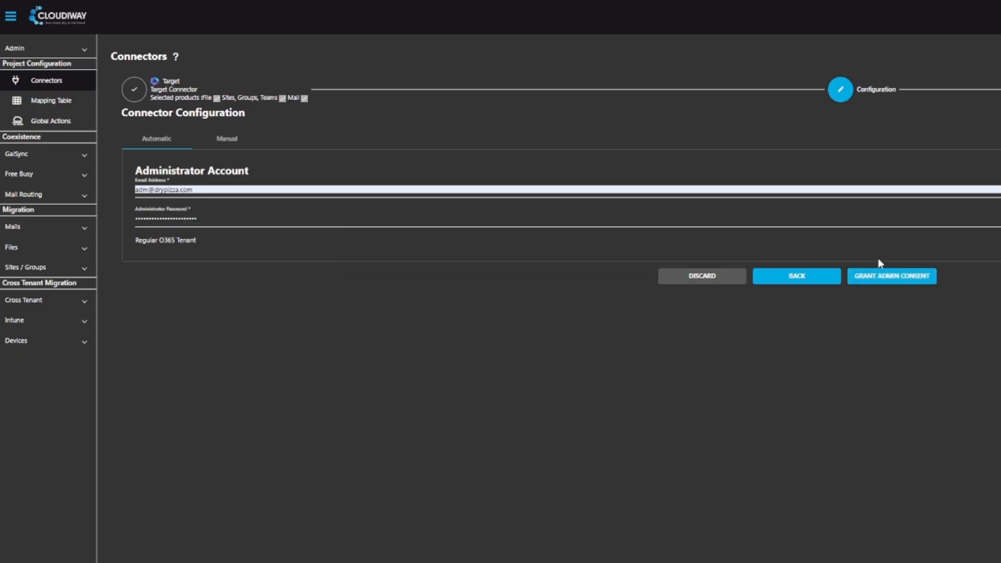
{"action": "left_click", "coordinate": [880, 278]}
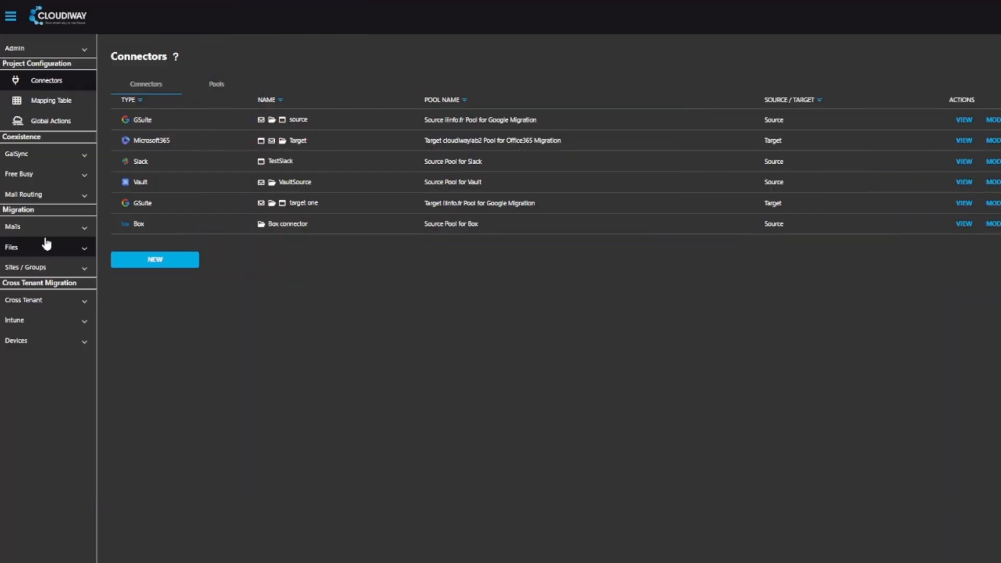
Step: Open the file migration User List and start the Get File Users action
{"action": "left_click", "coordinate": [46, 247]}
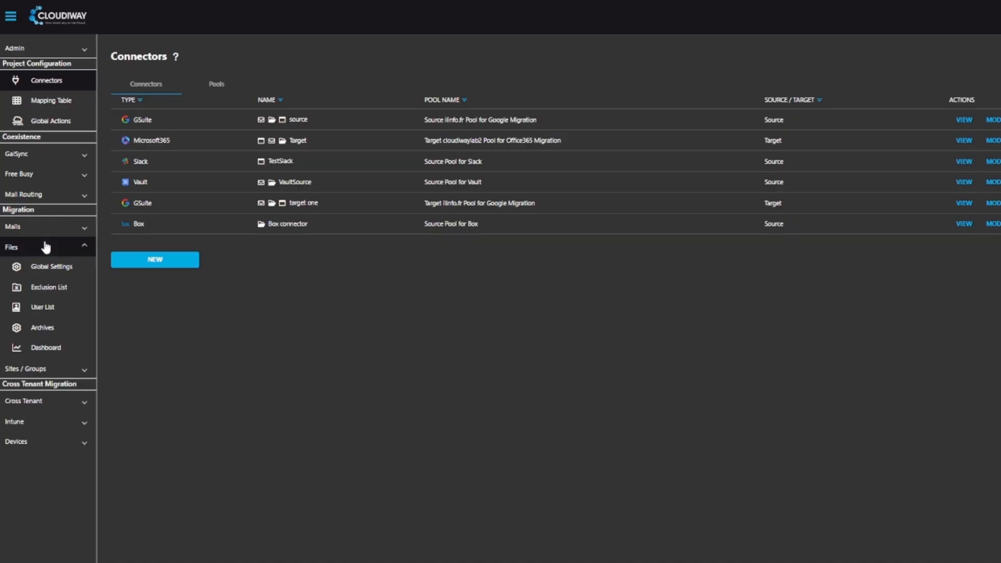
{"action": "left_click", "coordinate": [46, 245]}
{"action": "left_click", "coordinate": [46, 247]}
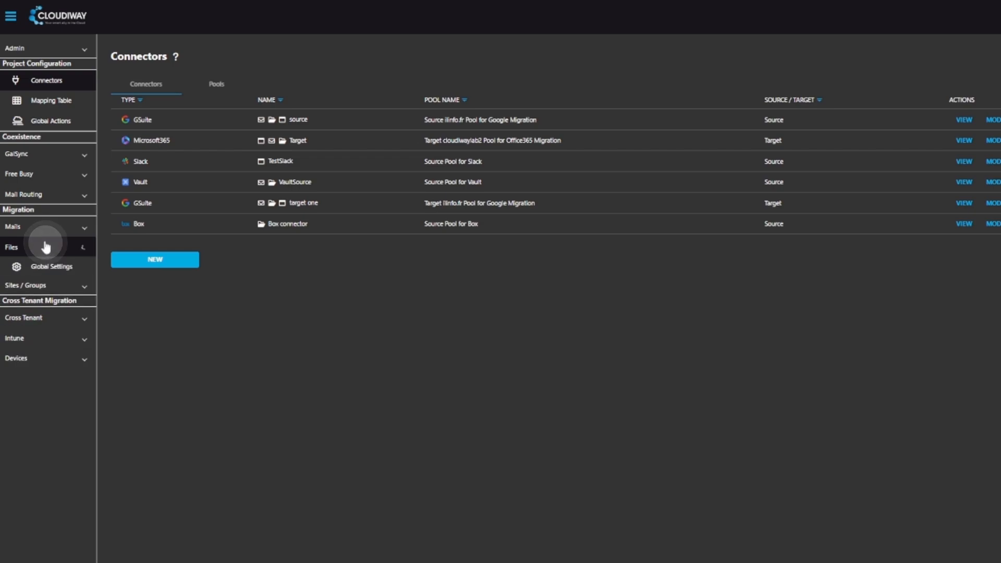
{"action": "left_click", "coordinate": [50, 308]}
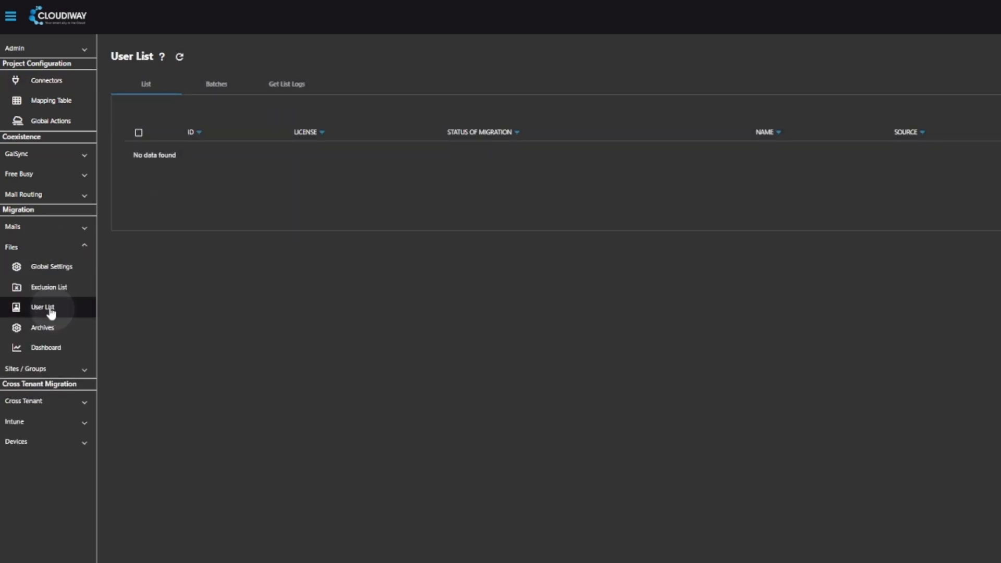
{"action": "left_click", "coordinate": [837, 125]}
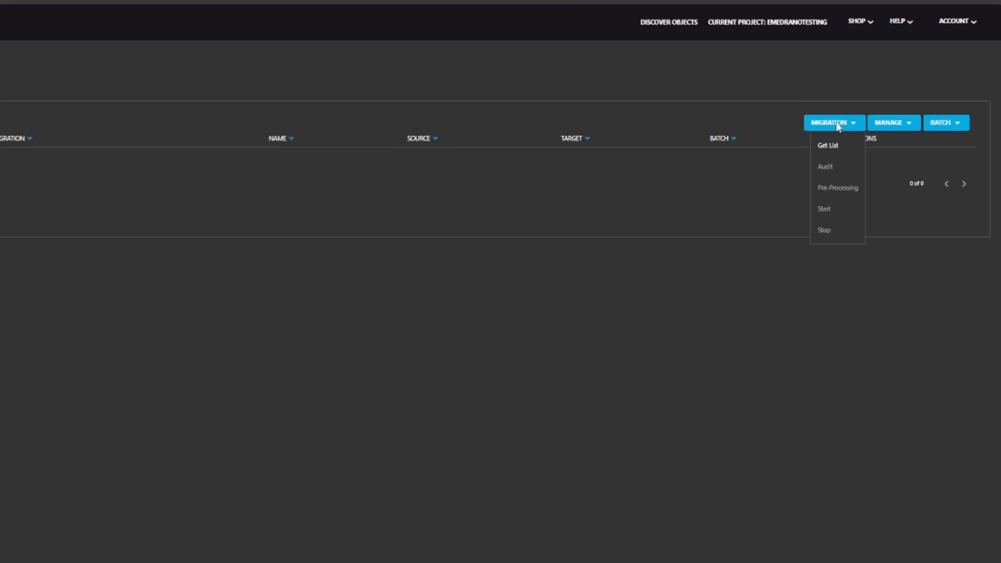
{"action": "left_click", "coordinate": [834, 148]}
Step: Use the Box source pool and Office365 target pool, keep email prefixes, target drypizza.com, and fetch users
{"action": "left_click", "coordinate": [386, 256]}
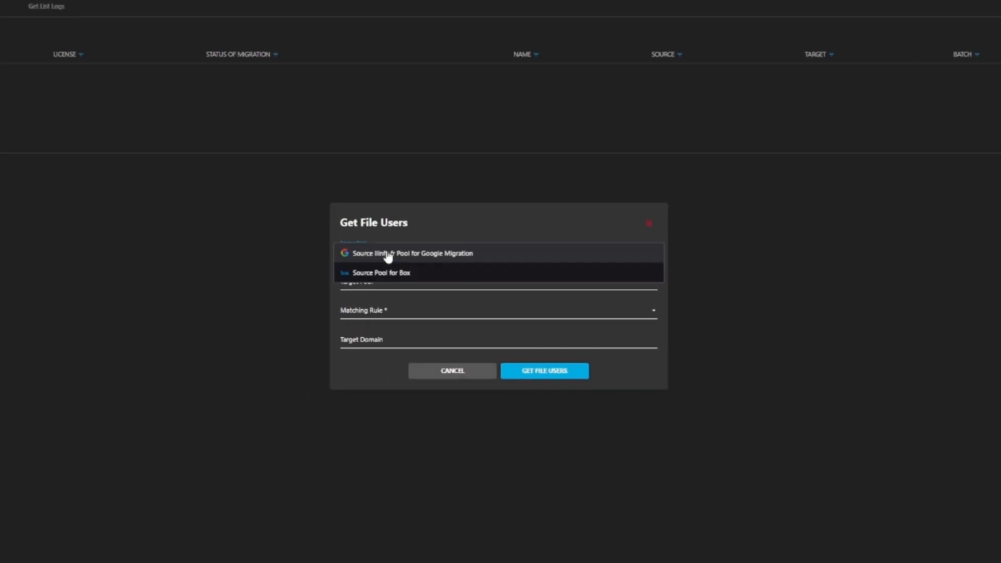
{"action": "left_click", "coordinate": [369, 274]}
{"action": "left_click", "coordinate": [369, 285]}
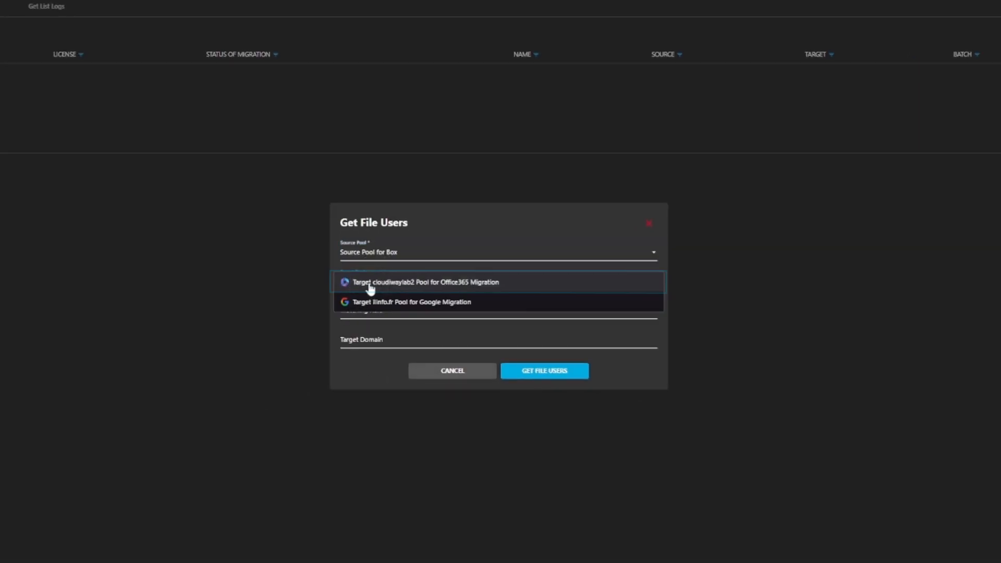
{"action": "left_click", "coordinate": [377, 282]}
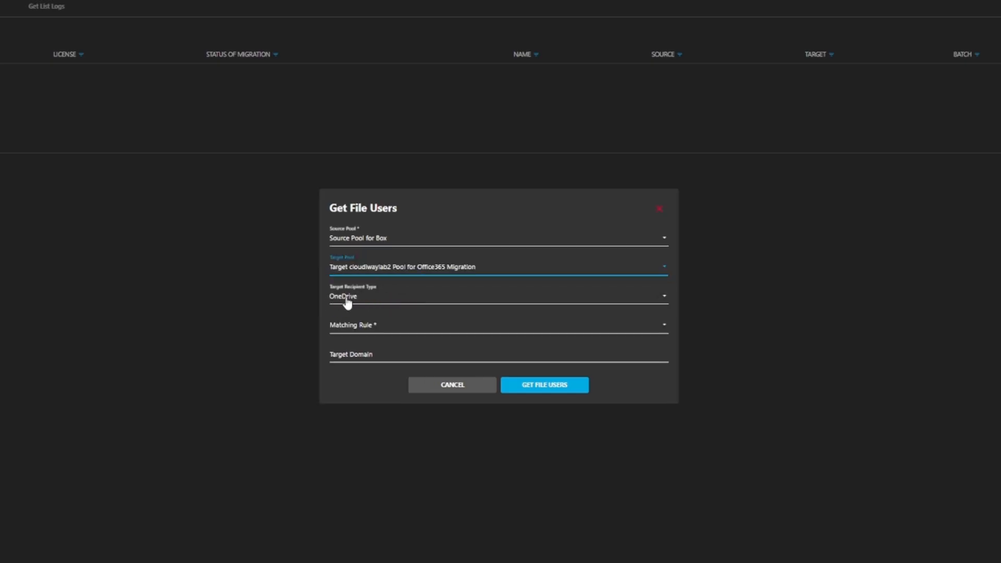
{"action": "left_click", "coordinate": [356, 328]}
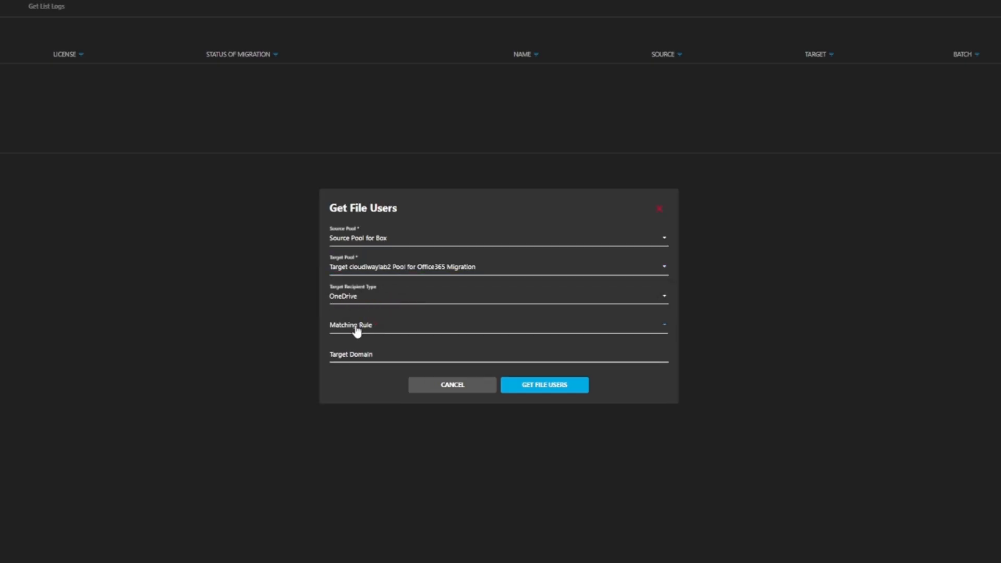
{"action": "left_click", "coordinate": [357, 331]}
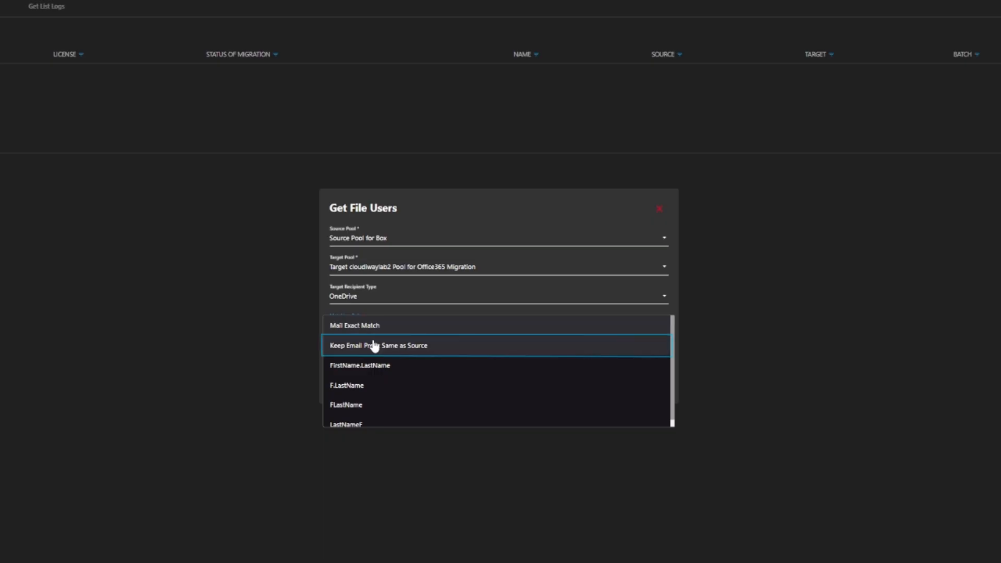
{"action": "left_click", "coordinate": [397, 347]}
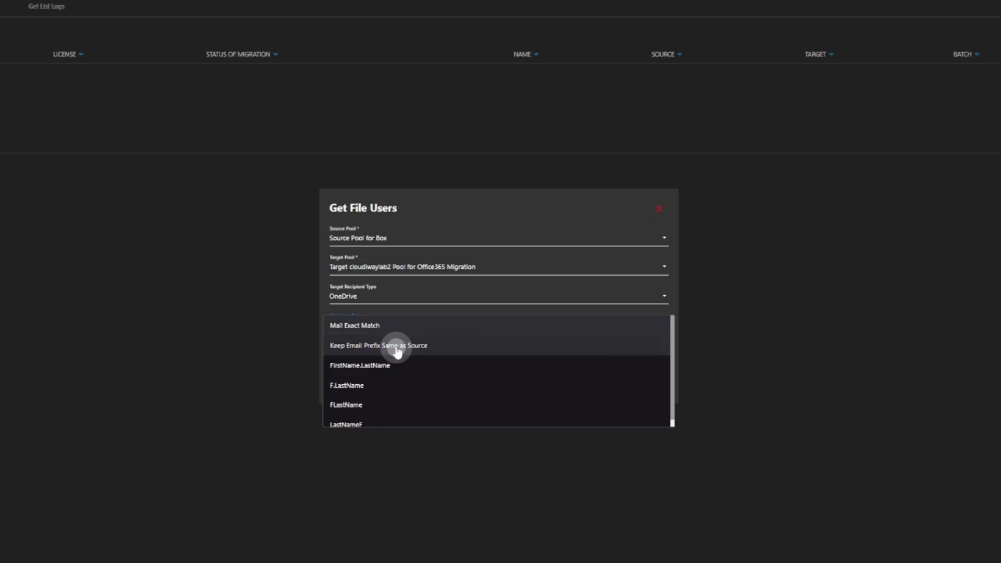
{"action": "left_click", "coordinate": [360, 351]}
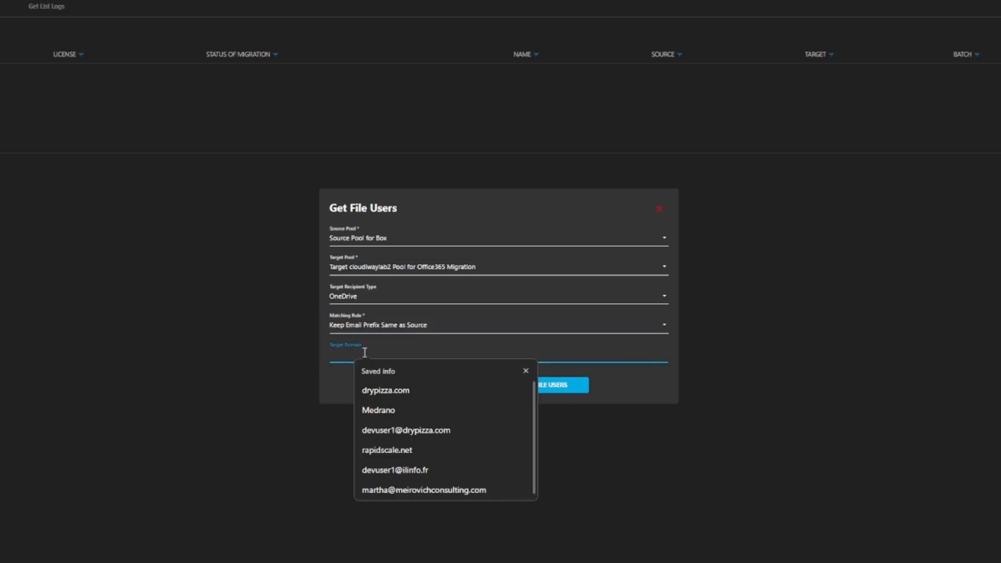
{"action": "left_click", "coordinate": [401, 389]}
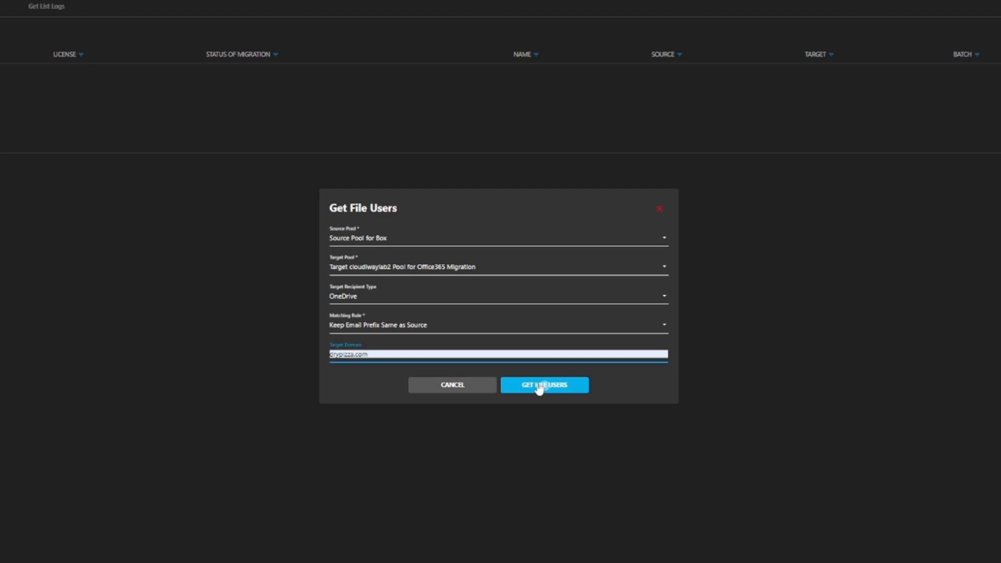
{"action": "left_click", "coordinate": [545, 388]}
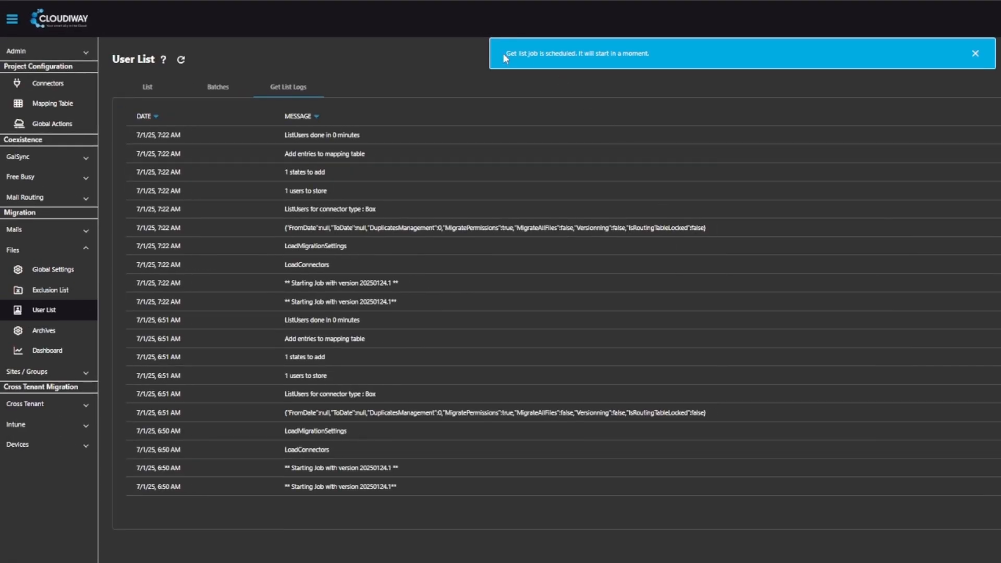
Step: Replace the listed user's target email with a new drypizza.com address and save it
{"action": "left_click_drag", "start_coordinate": [502, 53], "coordinate": [665, 53]}
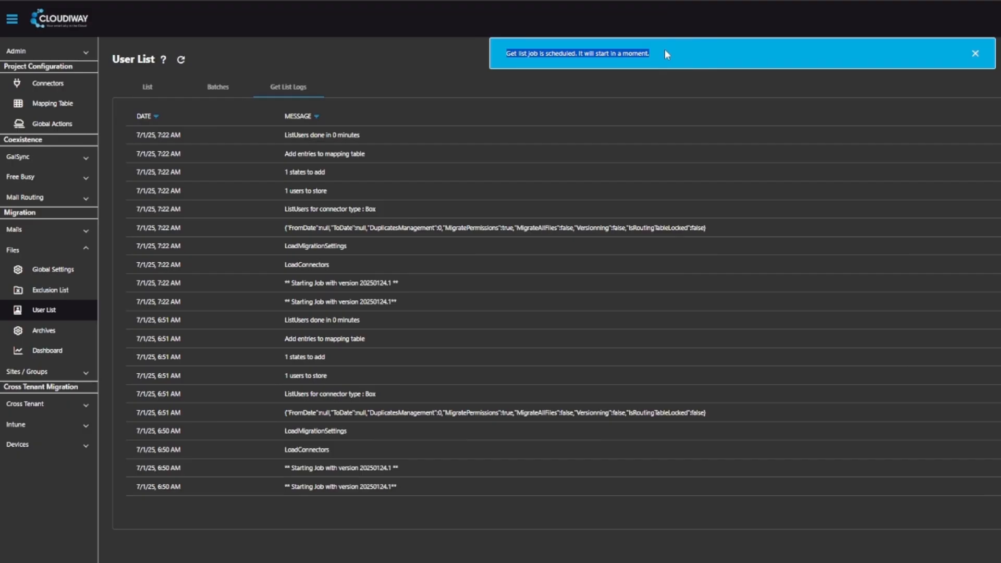
{"action": "left_click", "coordinate": [405, 52]}
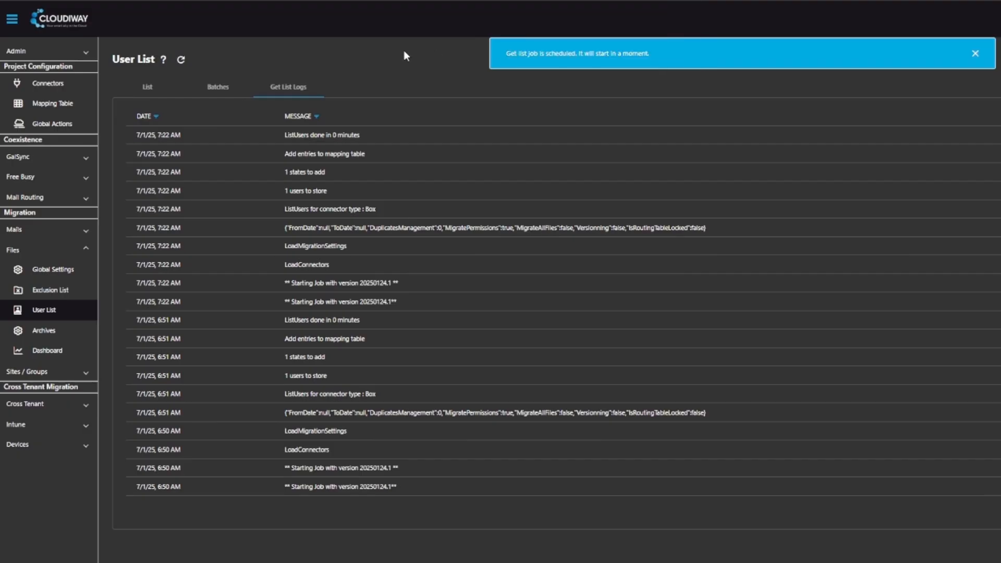
{"action": "left_click", "coordinate": [146, 87]}
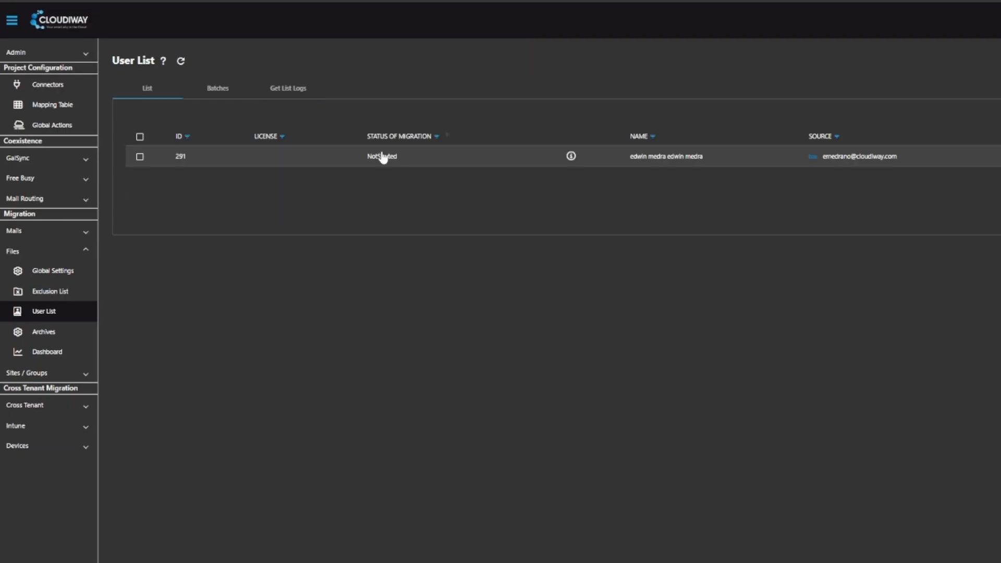
{"action": "left_click", "coordinate": [675, 163]}
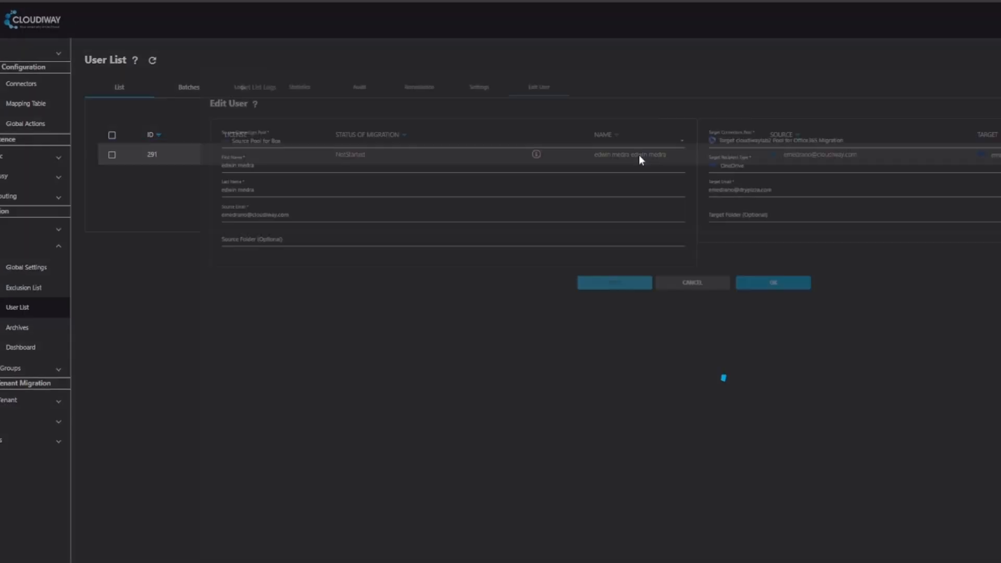
{"action": "left_click", "coordinate": [640, 152]}
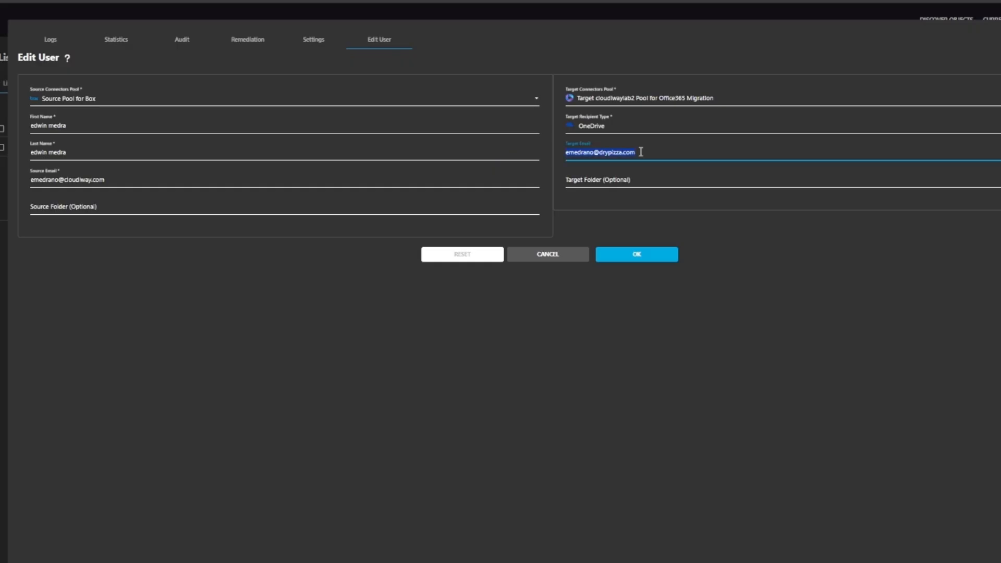
{"action": "type", "text": "adm"}
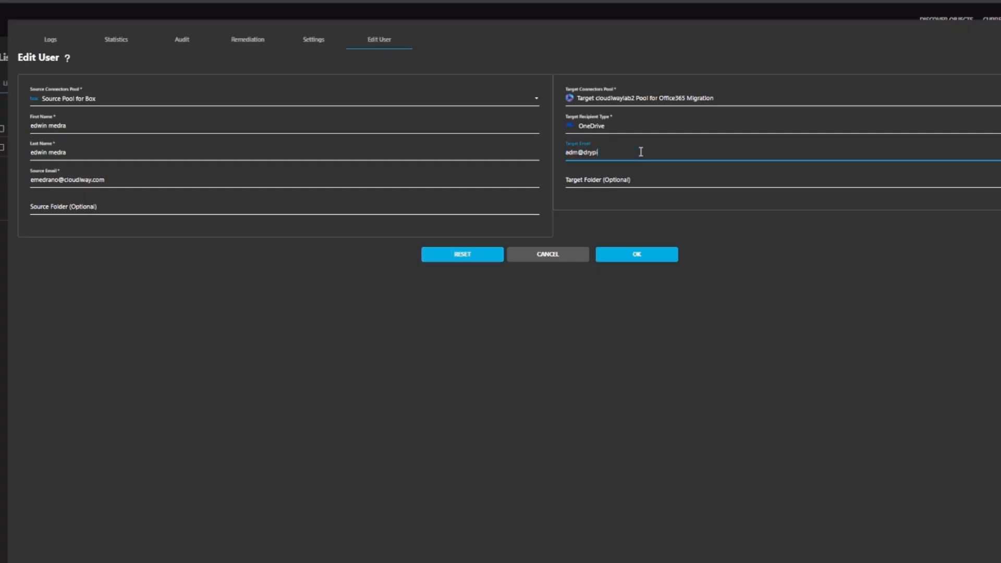
{"action": "left_click", "coordinate": [632, 254]}
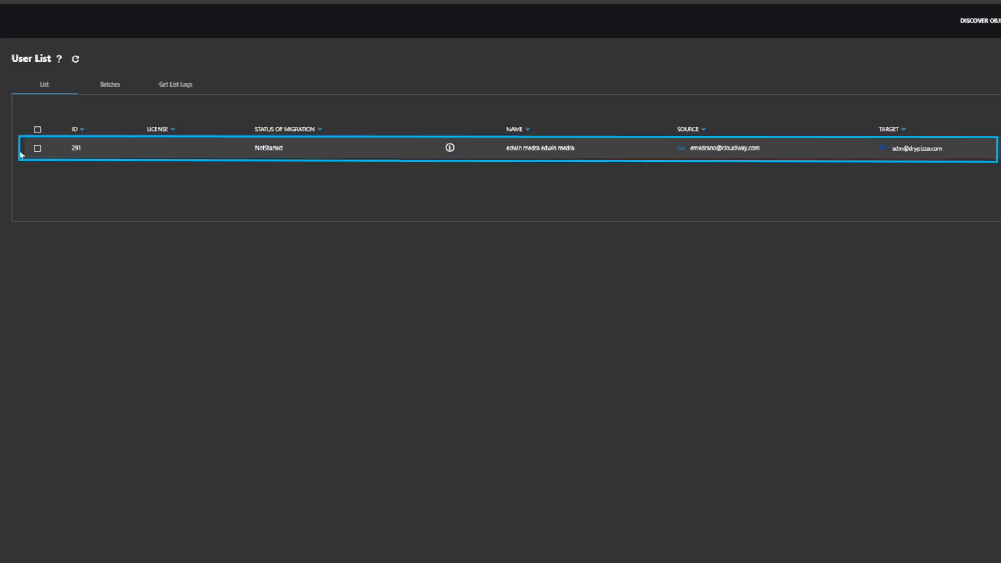
Step: Run Audit and then Pre-Processing on the selected Box user
{"action": "left_click", "coordinate": [37, 149]}
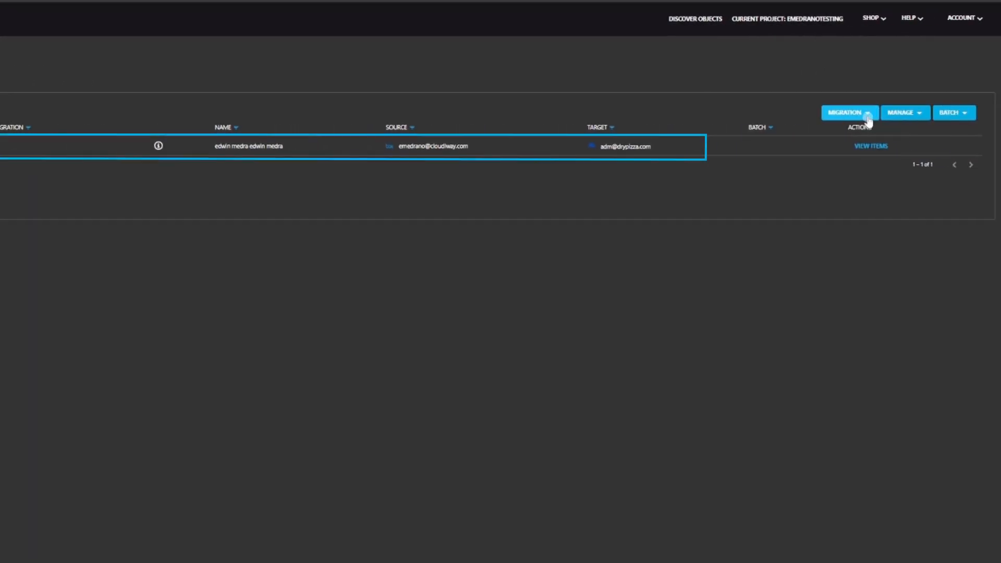
{"action": "left_click", "coordinate": [868, 115]}
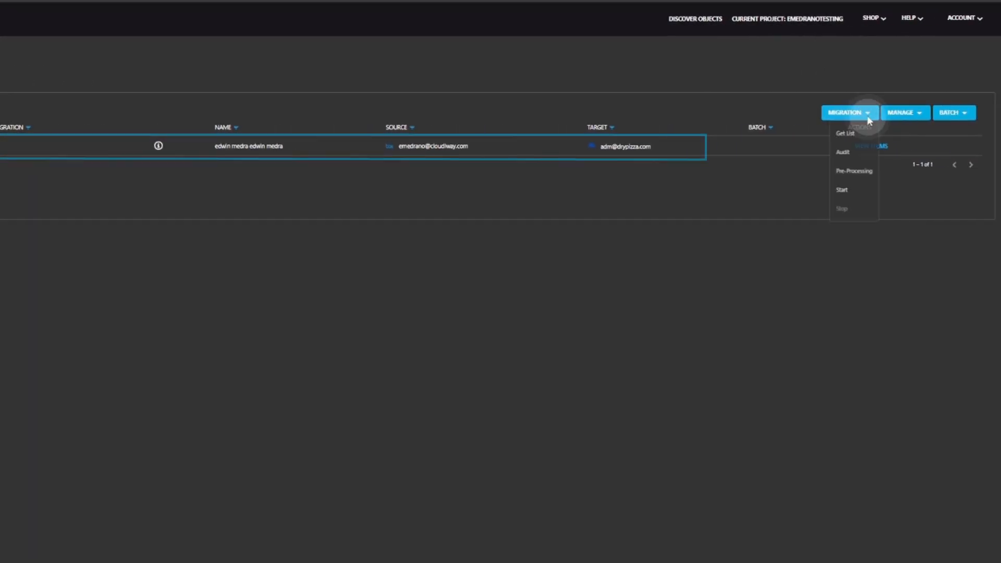
{"action": "left_click", "coordinate": [842, 154]}
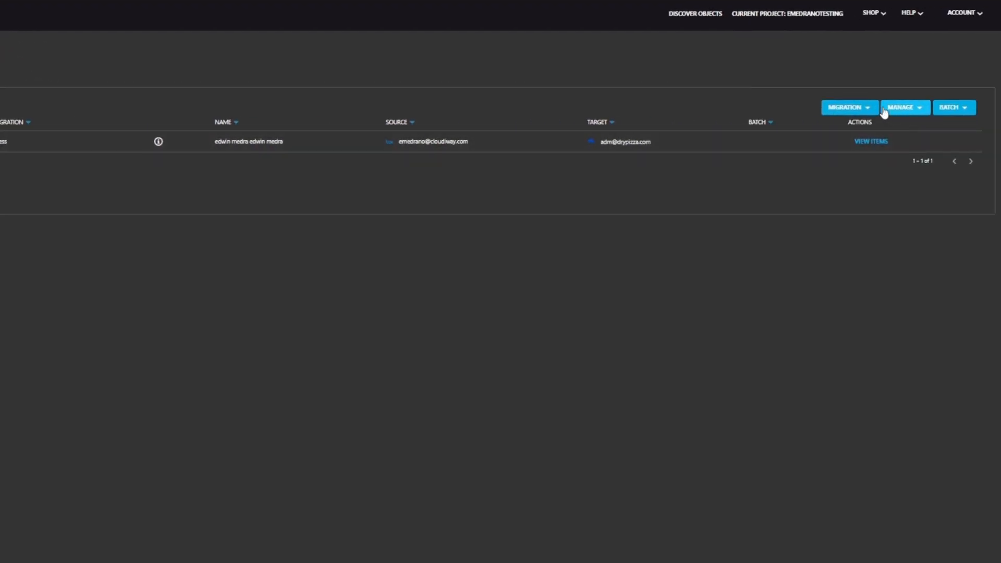
{"action": "left_click", "coordinate": [864, 108]}
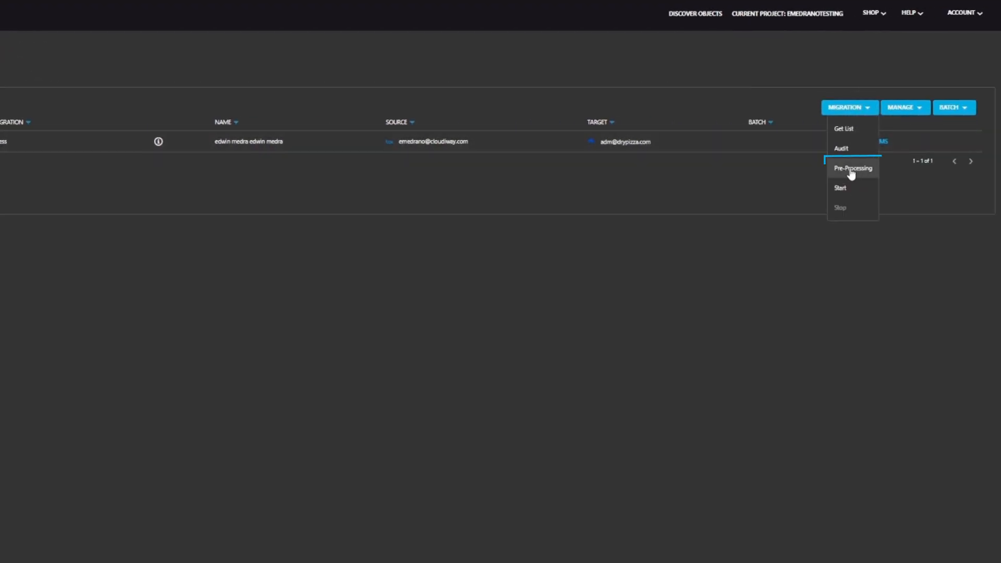
{"action": "left_click", "coordinate": [851, 169]}
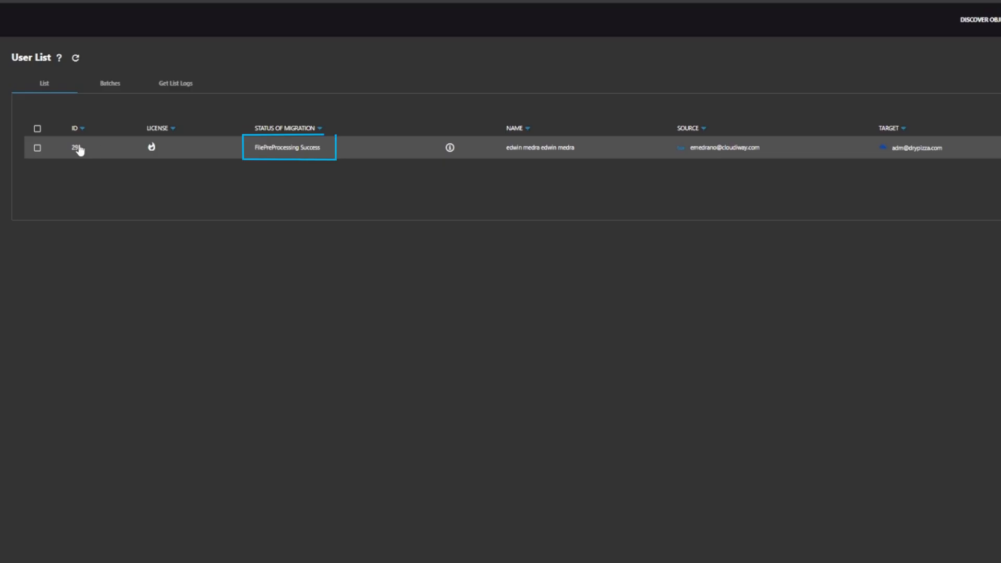
{"action": "left_click", "coordinate": [38, 148]}
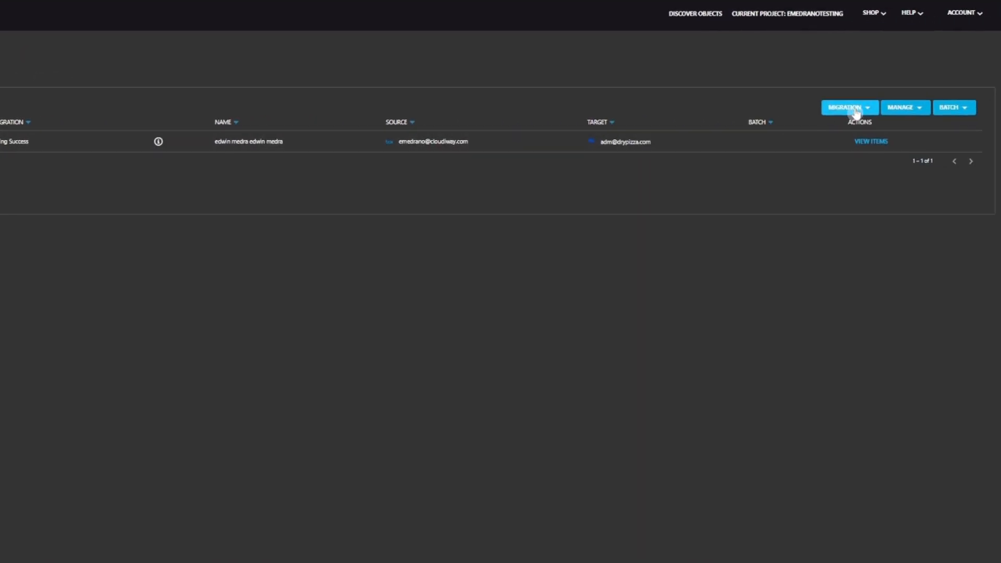
{"action": "left_click", "coordinate": [855, 109]}
Step: Start and confirm the user's file migration, then view results on the Files Dashboard
{"action": "left_click", "coordinate": [844, 189]}
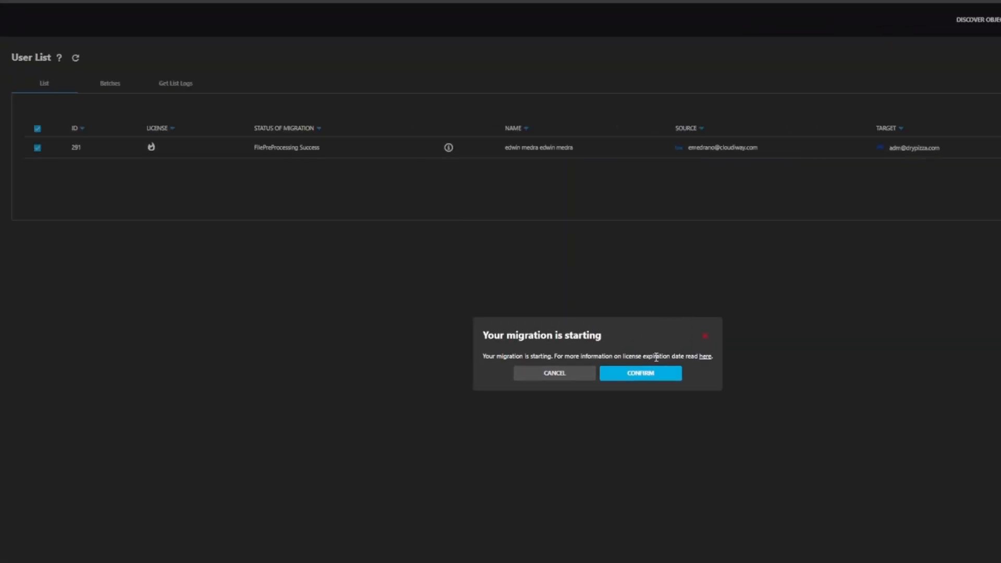
{"action": "left_click", "coordinate": [640, 373]}
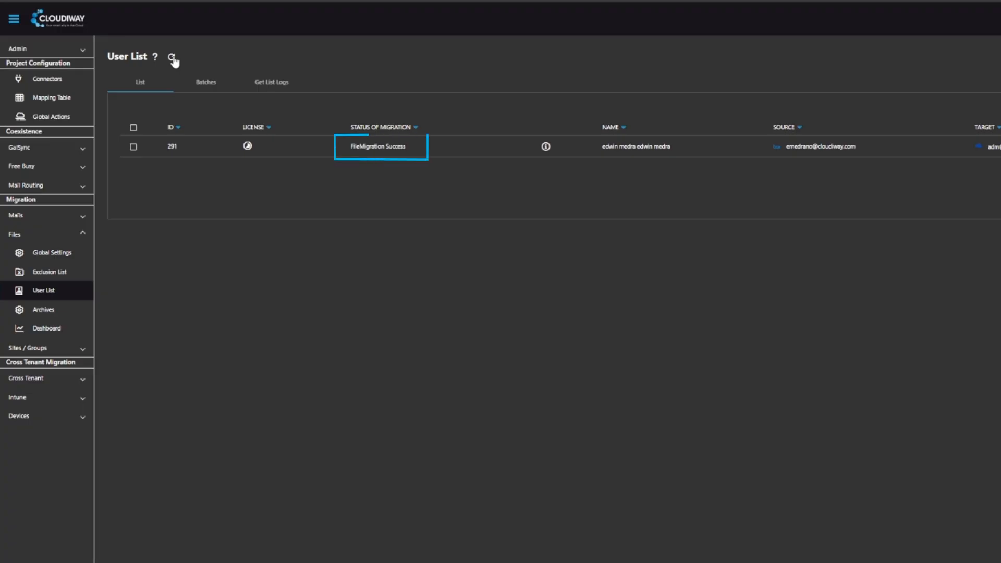
{"action": "left_click", "coordinate": [68, 328]}
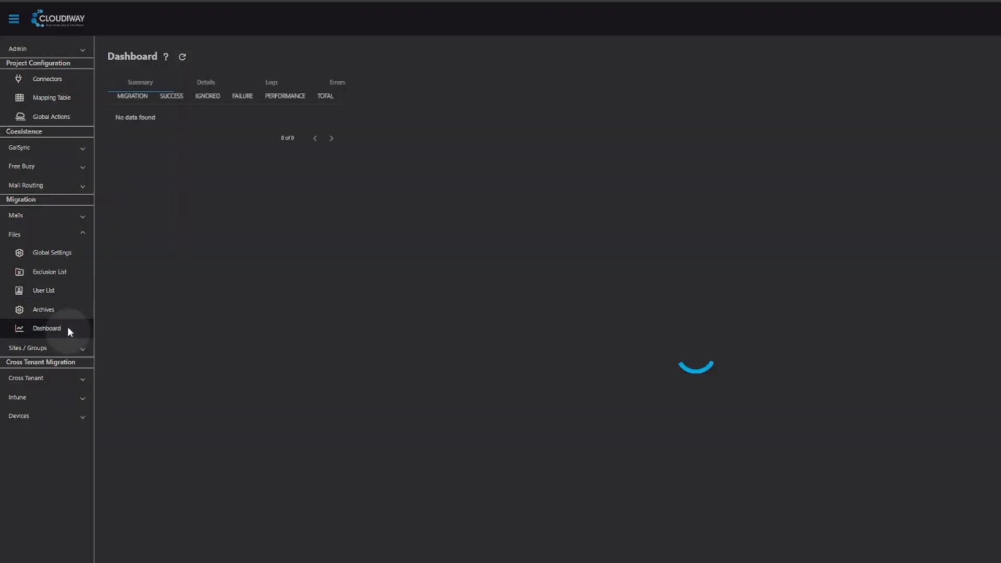
Step: Check the Dashboard's Details, Logs and Summary tabs: one success, 1 file ignored, 0 failures, 0.00 MB
{"action": "left_click", "coordinate": [206, 82]}
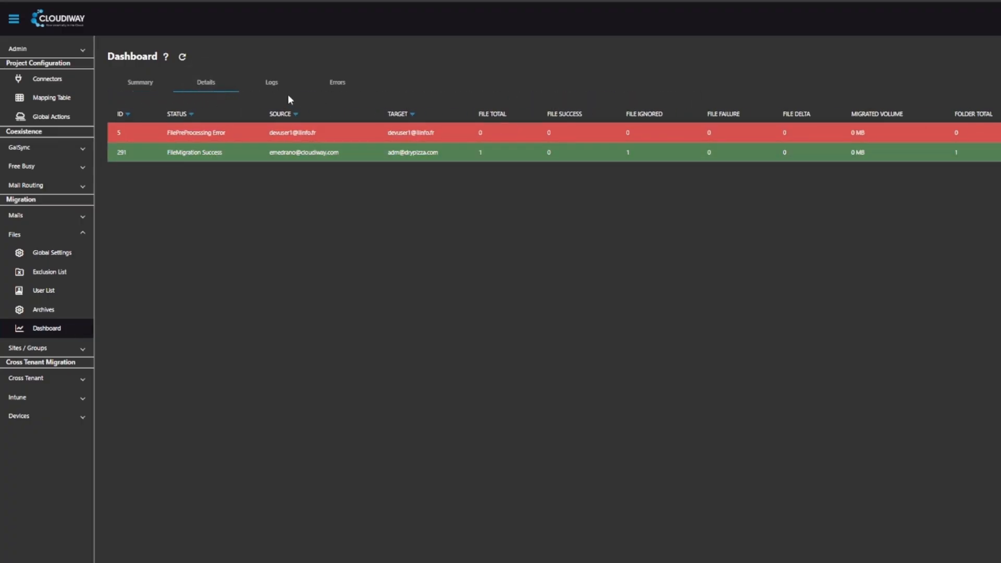
{"action": "left_click", "coordinate": [273, 82]}
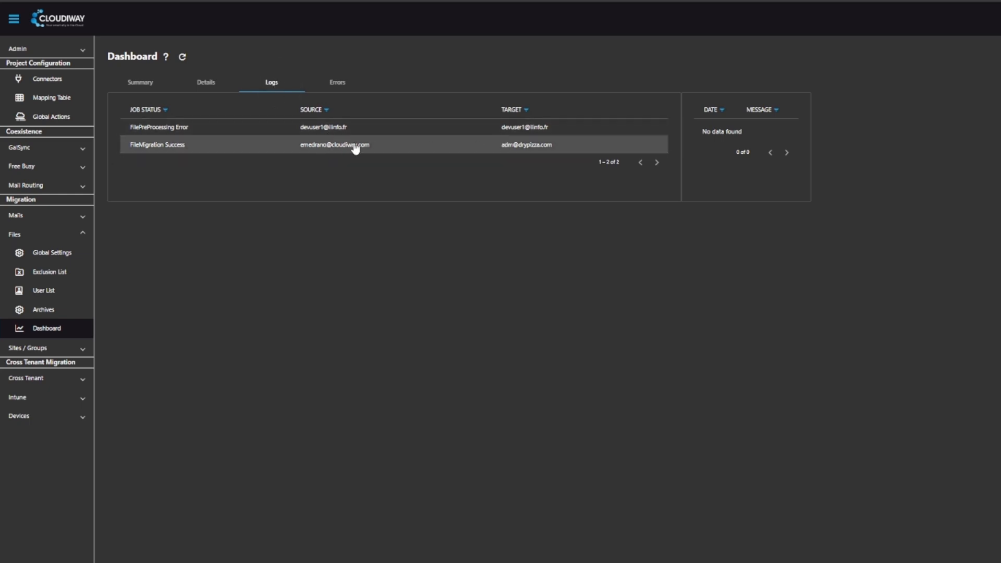
{"action": "left_click", "coordinate": [145, 85]}
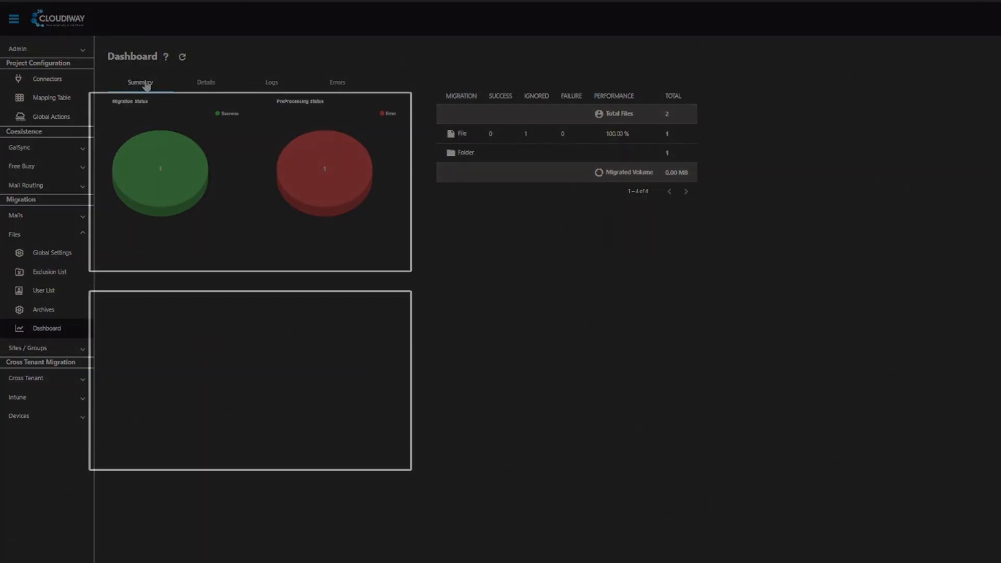